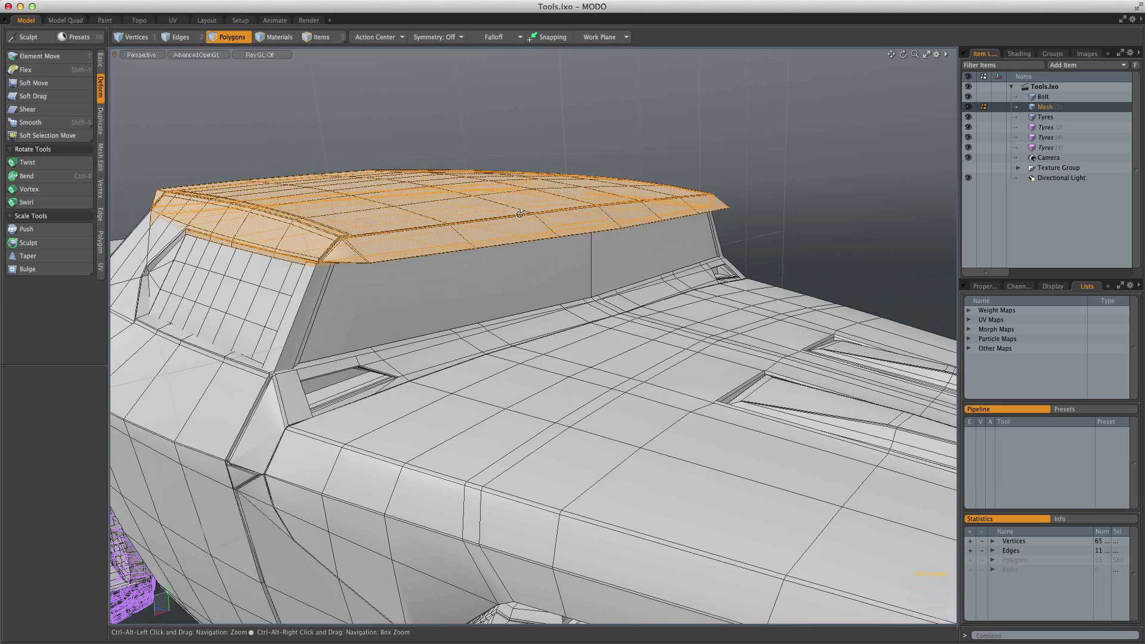
Lower the vehicle roof 32 mm in Z with Soft Selection Move, using a 141 mm falloff radius
alt+drag(519, 213, 129, 184)
click(66, 136)
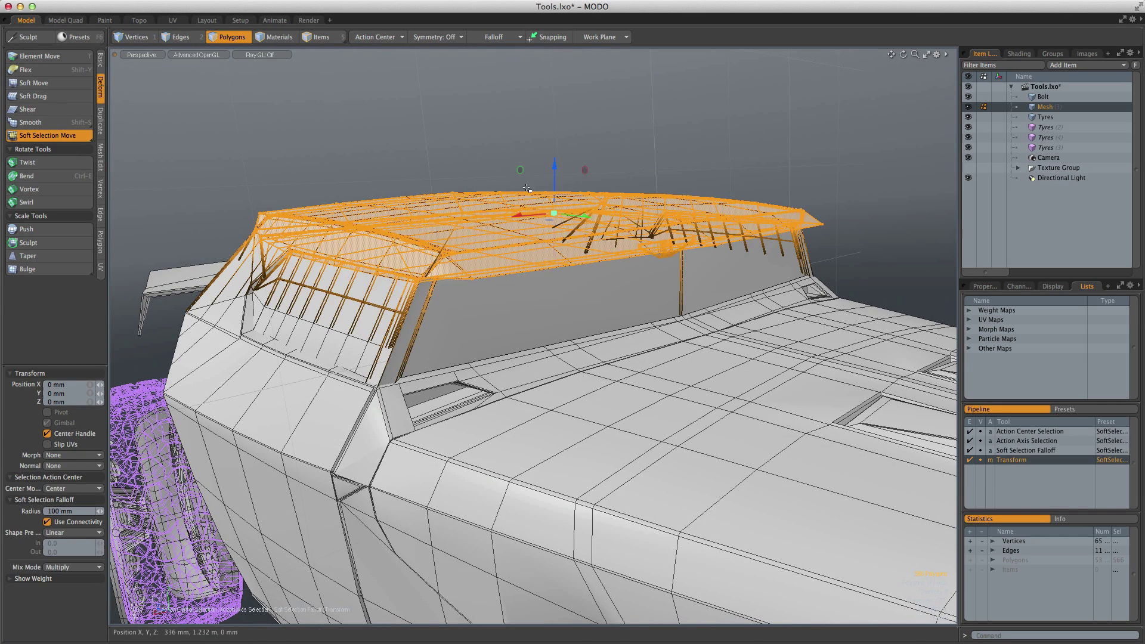
drag(555, 168, 555, 183)
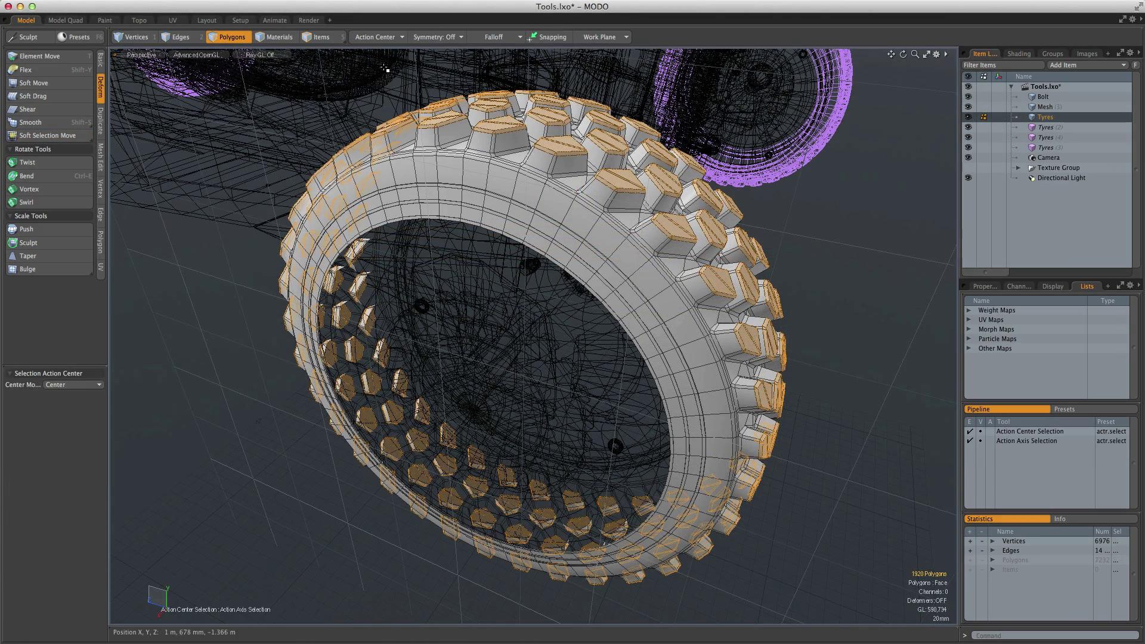
Scale the tyre tread knobs to 82.5% in X and Y, each about its own Local centre
key(r)
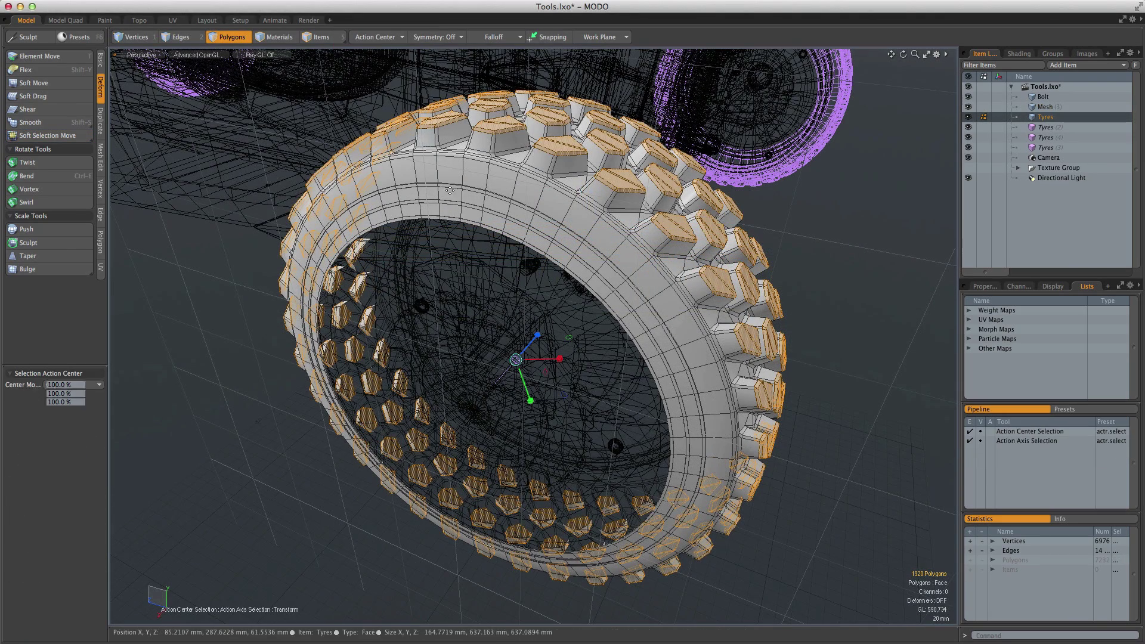
drag(565, 396, 563, 395)
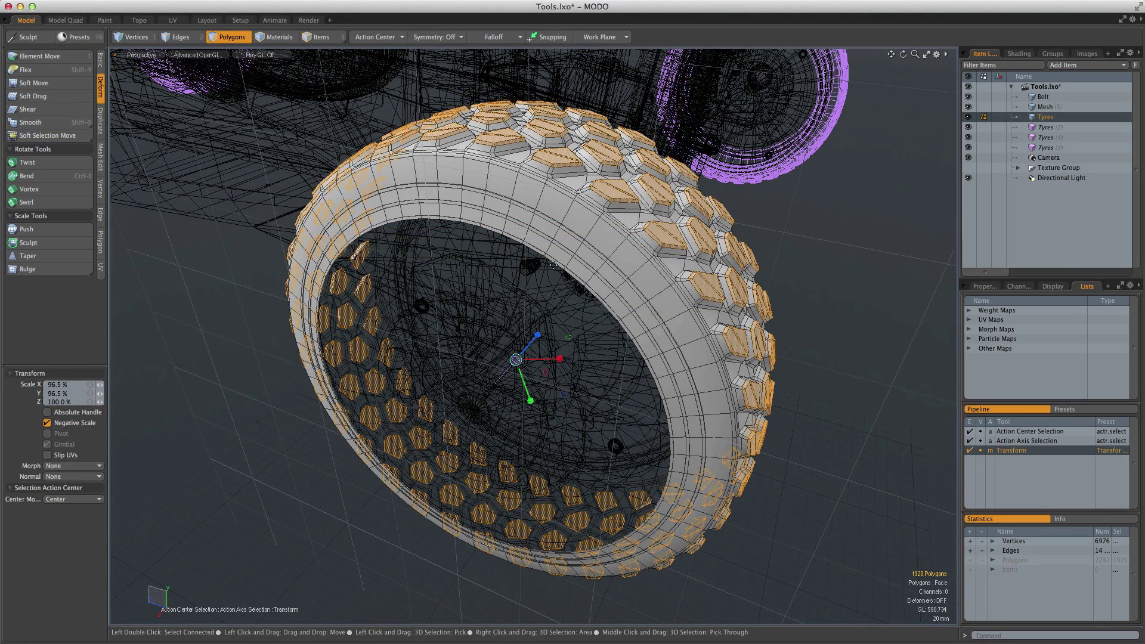
click(376, 37)
click(382, 95)
alt+drag(513, 269, 507, 207)
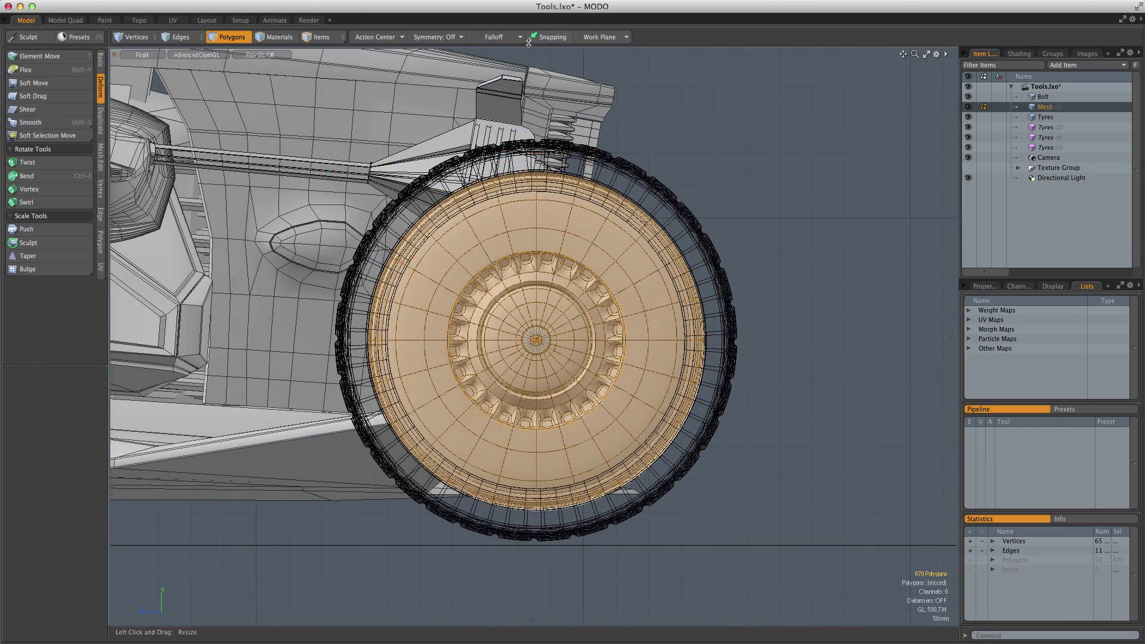
Add a Radial falloff and fit it around the wheel, widened along X
click(498, 37)
click(514, 63)
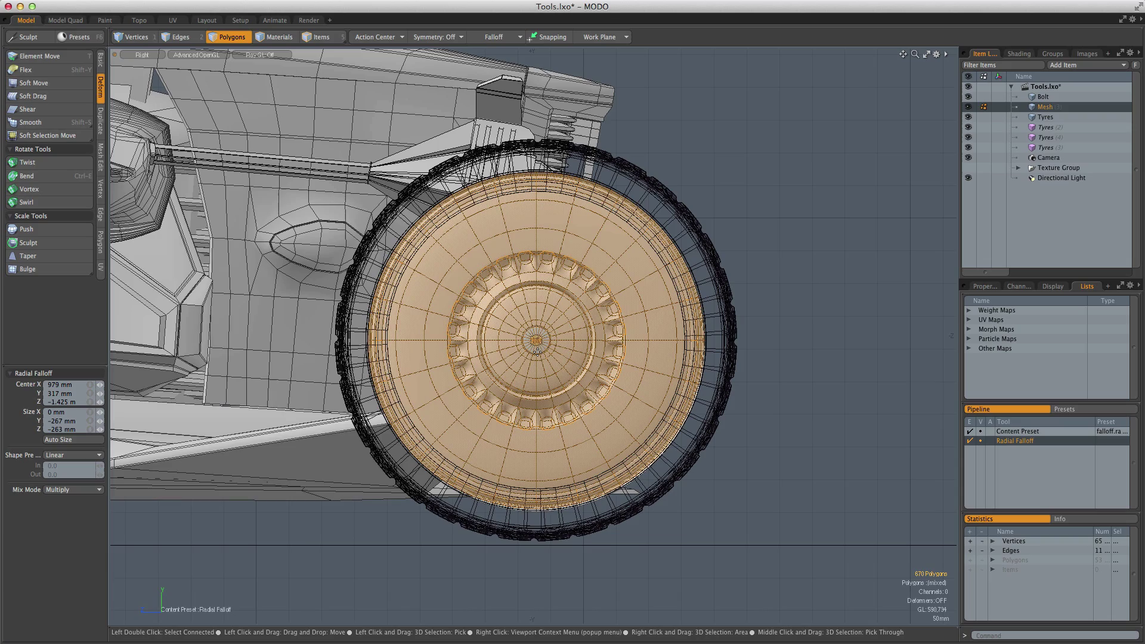
drag(536, 340, 638, 478)
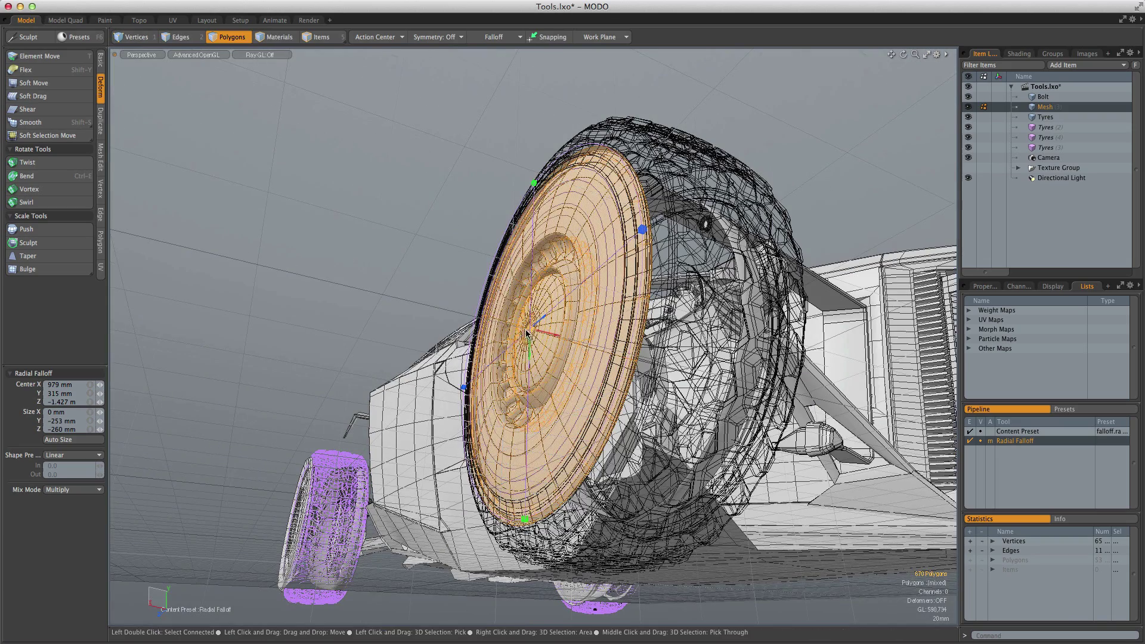
drag(453, 310, 431, 305)
Push the wheel hub outward 60 mm along X
key(y)
drag(502, 325, 525, 328)
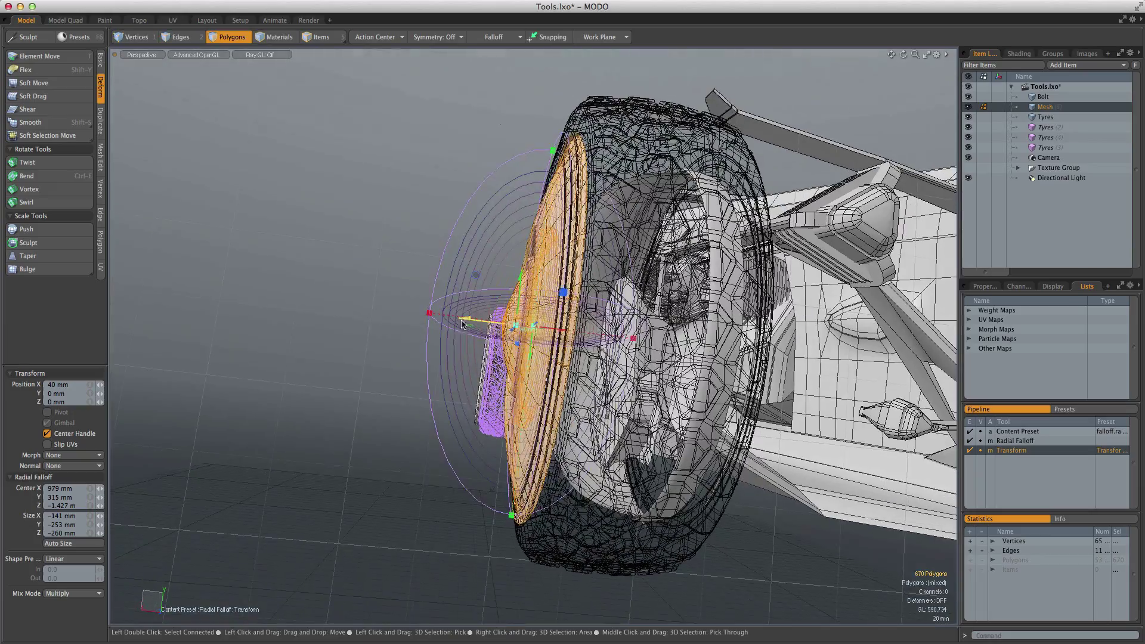
drag(464, 323, 454, 319)
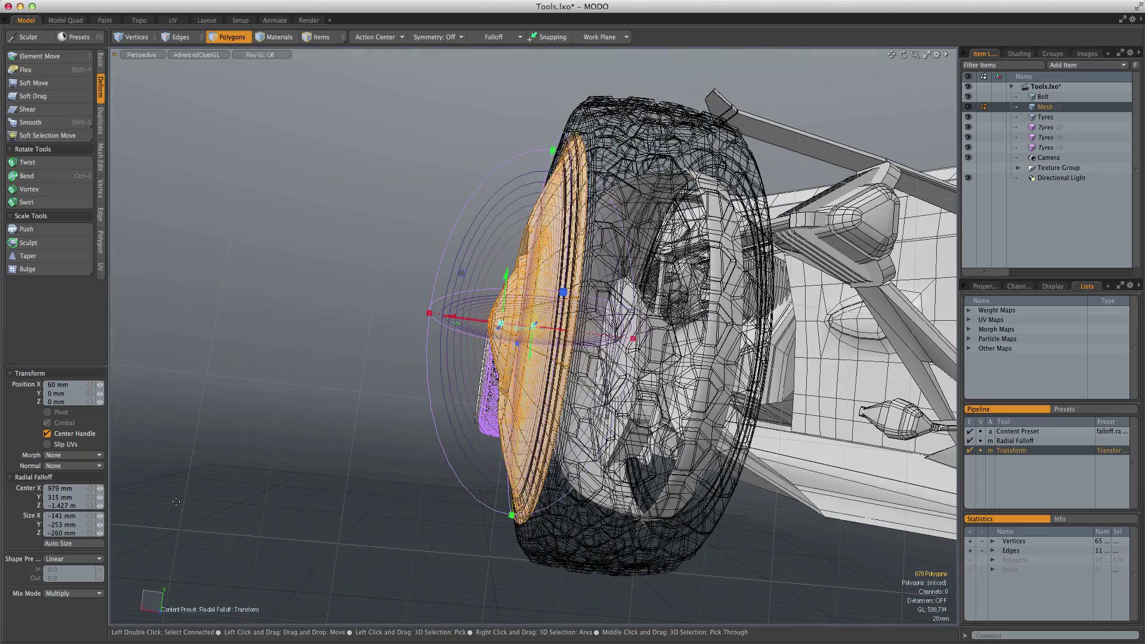
Give the falloff an Ease-In shape preset and shrink its Z and Y sizes
click(95, 570)
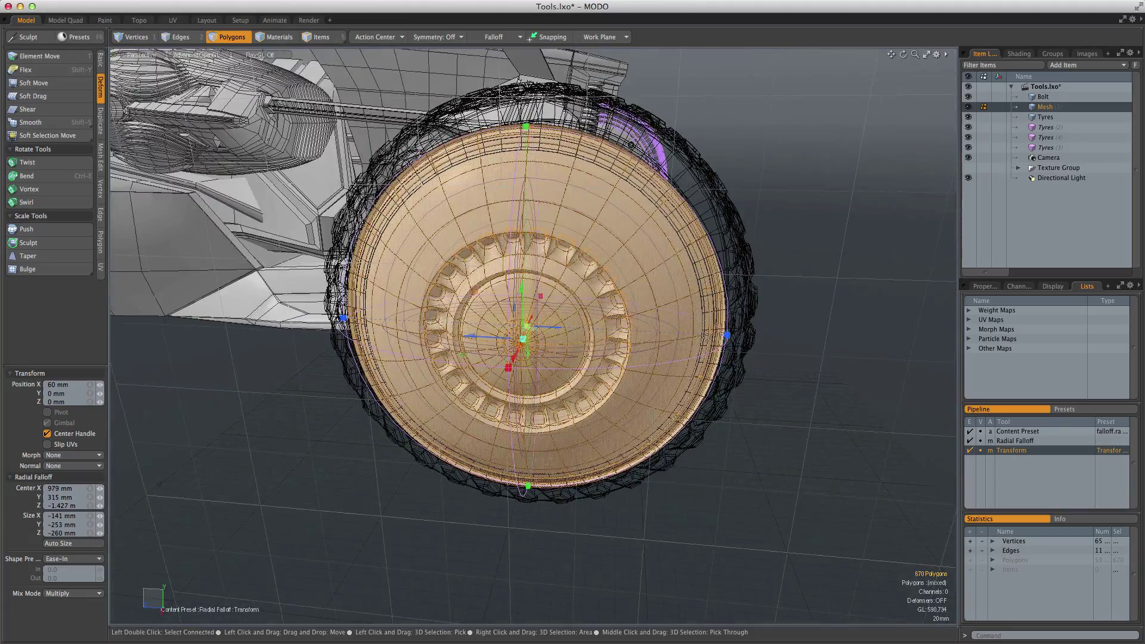
drag(727, 337, 686, 337)
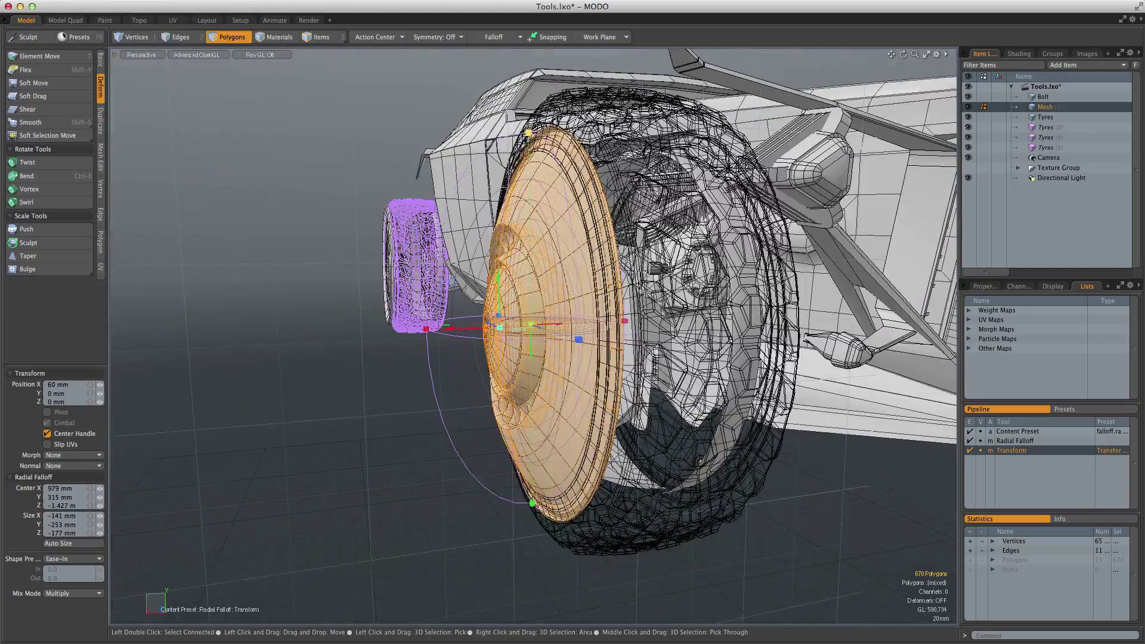
drag(528, 133, 530, 185)
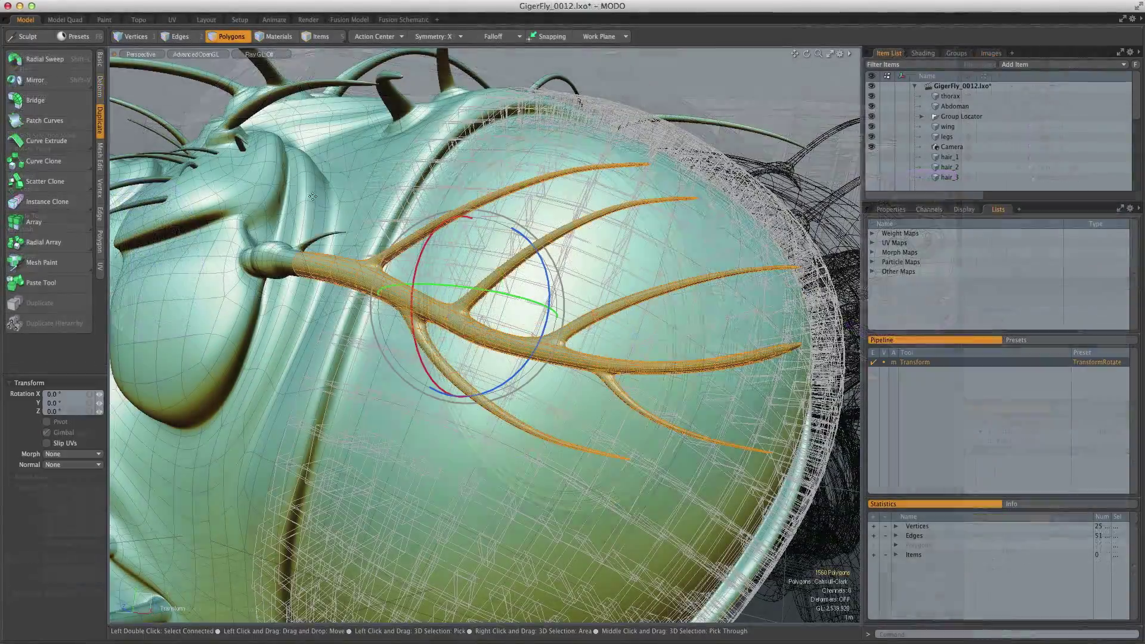
Rotate the orange hair strand upward about its base, using Selection Border centre and Element axis
click(382, 36)
click(394, 52)
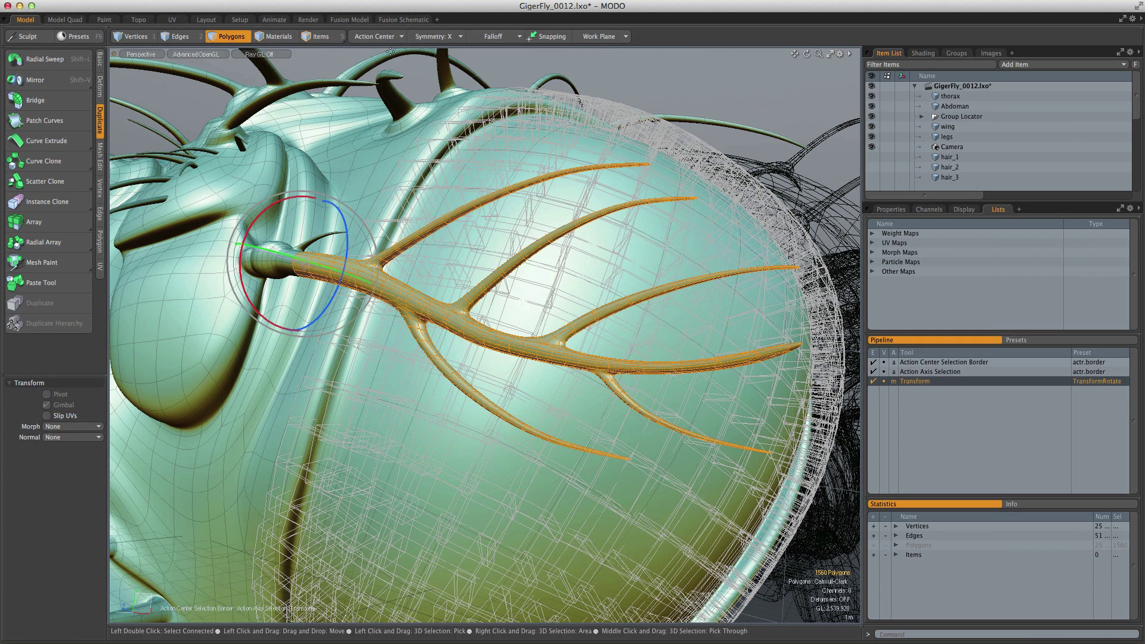
click(388, 36)
mouse_move(411, 138)
click(449, 152)
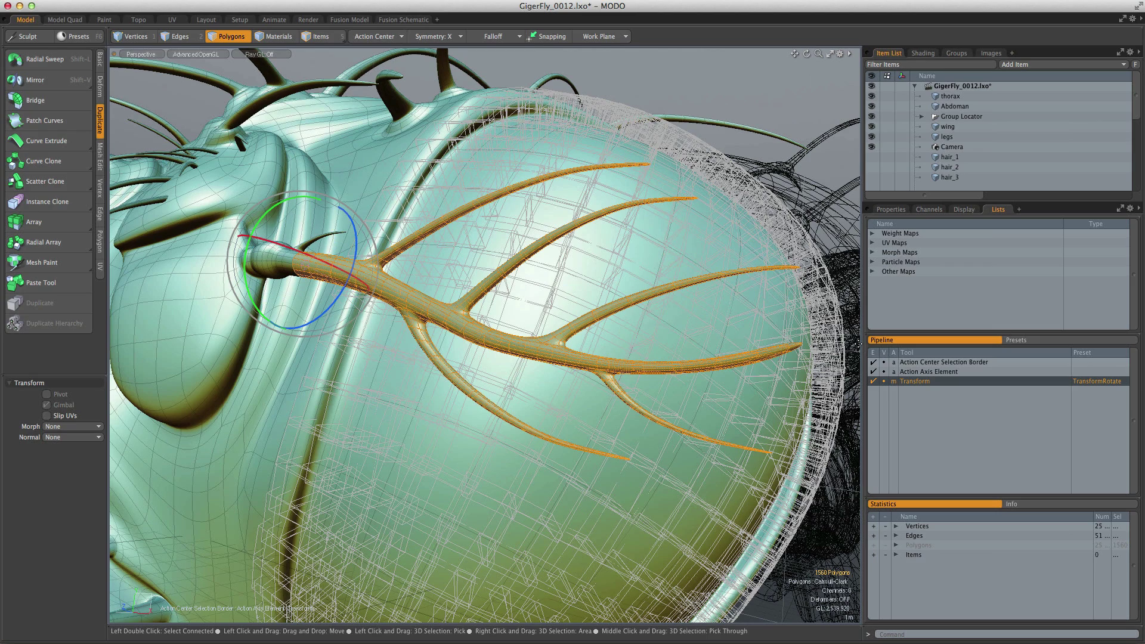
right_click(924, 381)
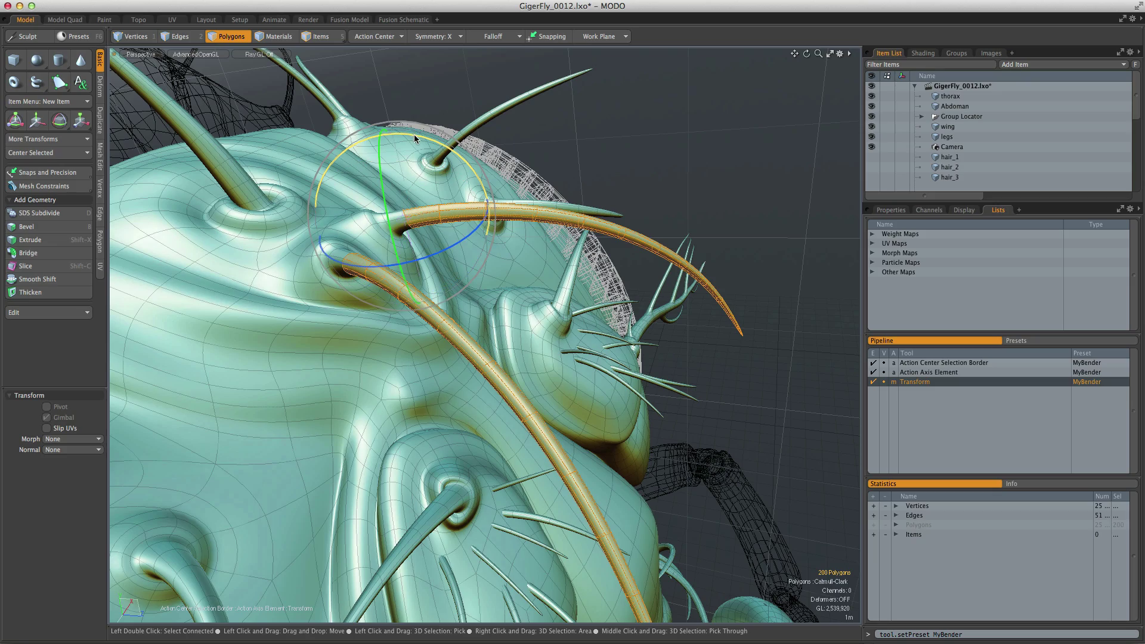
drag(415, 139, 358, 170)
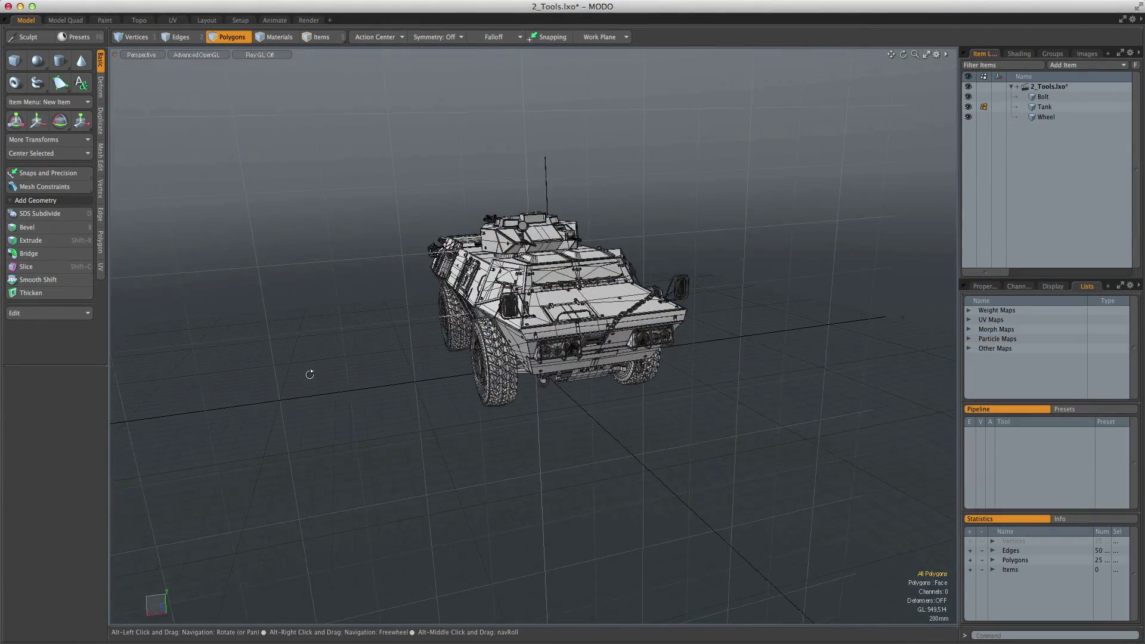
Select the whole antenna and move it to a new spot along the tank roof
alt+drag(334, 376, 453, 376)
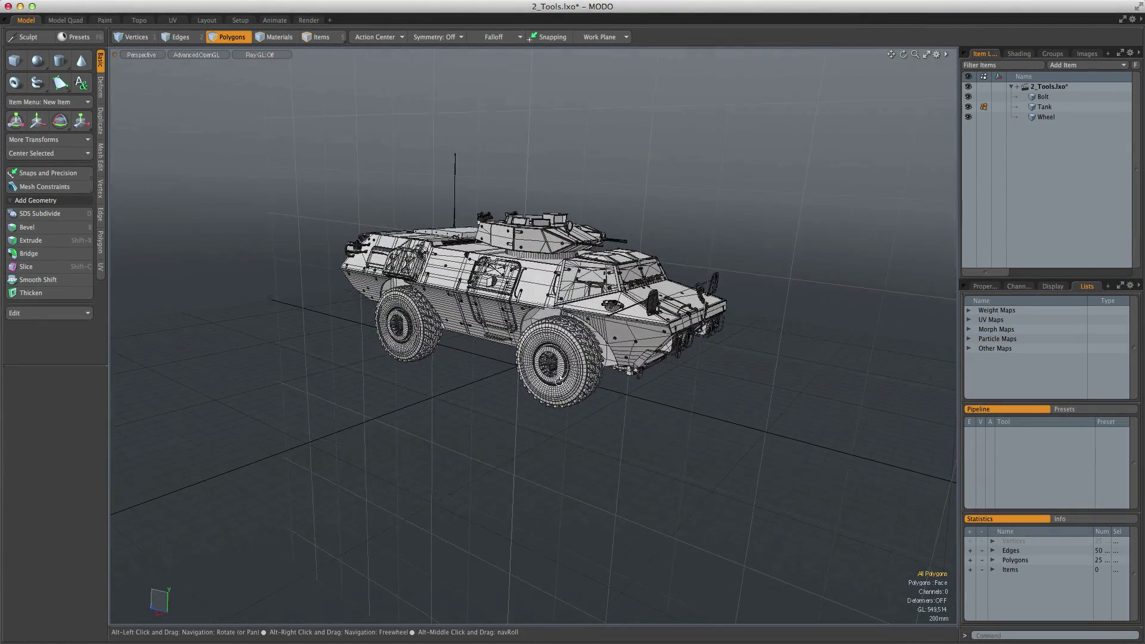
alt+drag(560, 380, 361, 375)
double_click(605, 311)
key(w)
scroll(561, 406, down, 3)
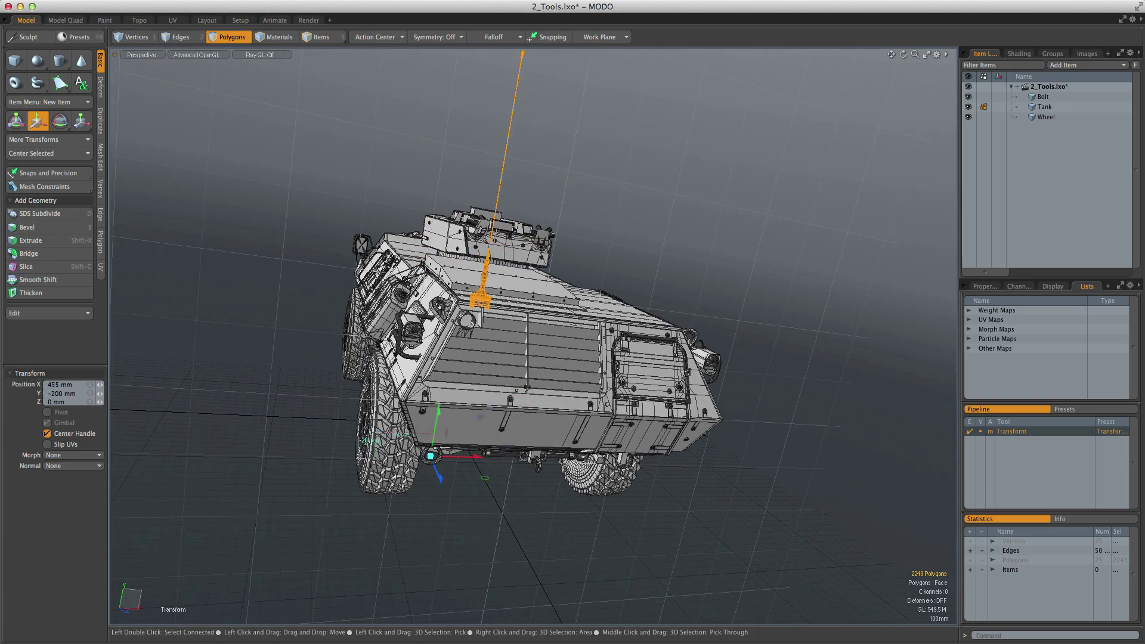
alt+drag(430, 456, 631, 510)
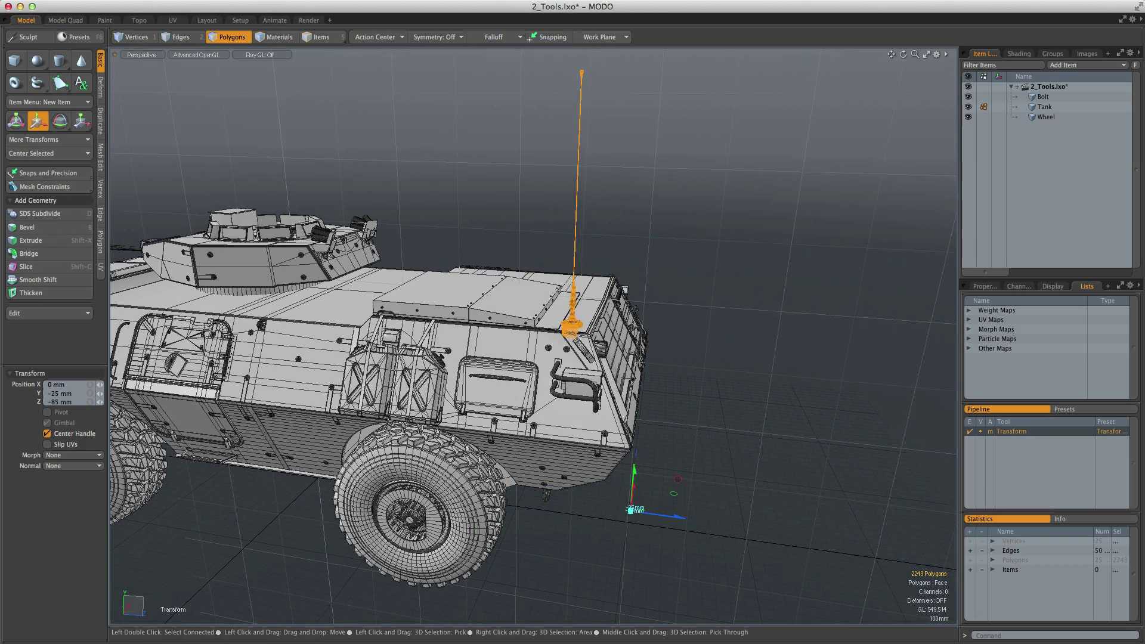
key(space)
click(706, 495)
Align the Work Plane to the front deck and slide the bolt across it
alt+drag(705, 495, 597, 453)
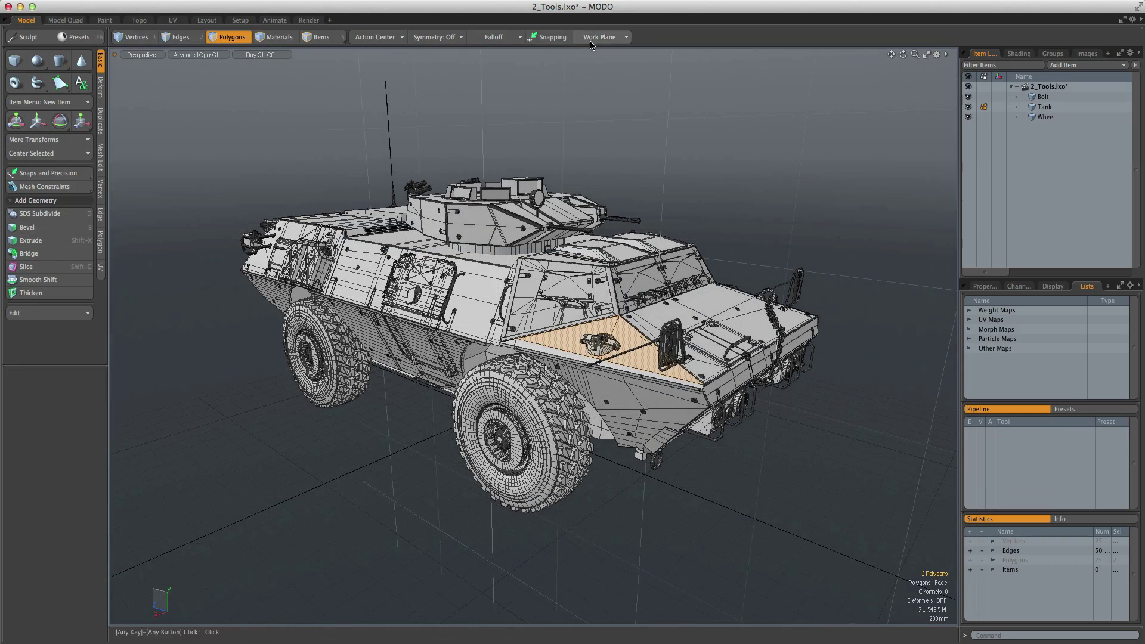
click(600, 37)
click(587, 48)
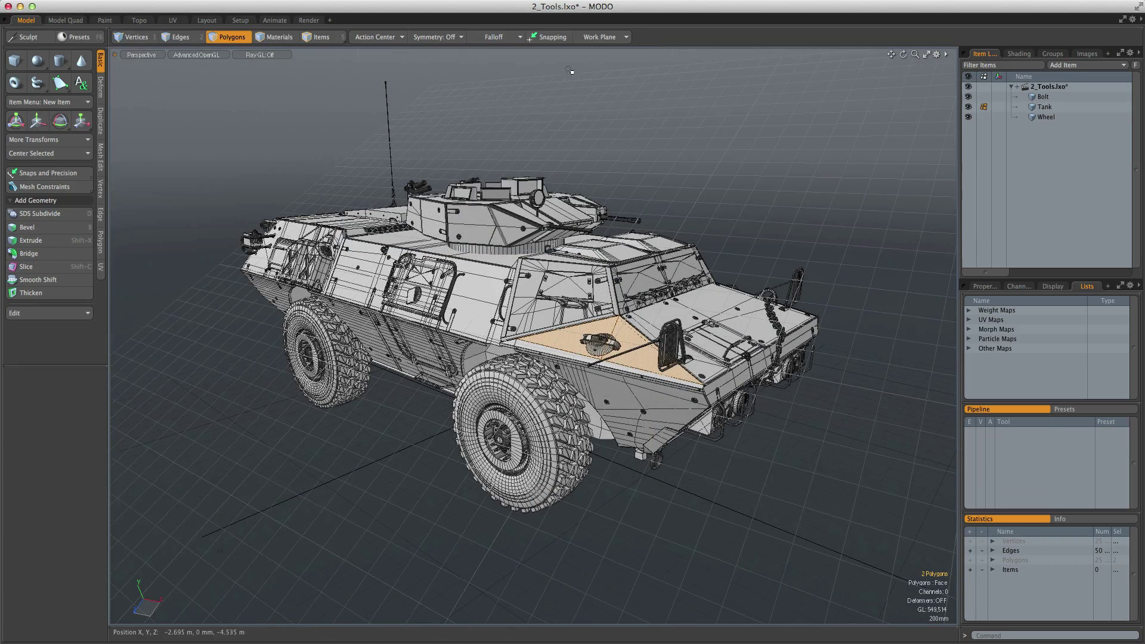
key(1)
alt+drag(620, 382, 742, 386)
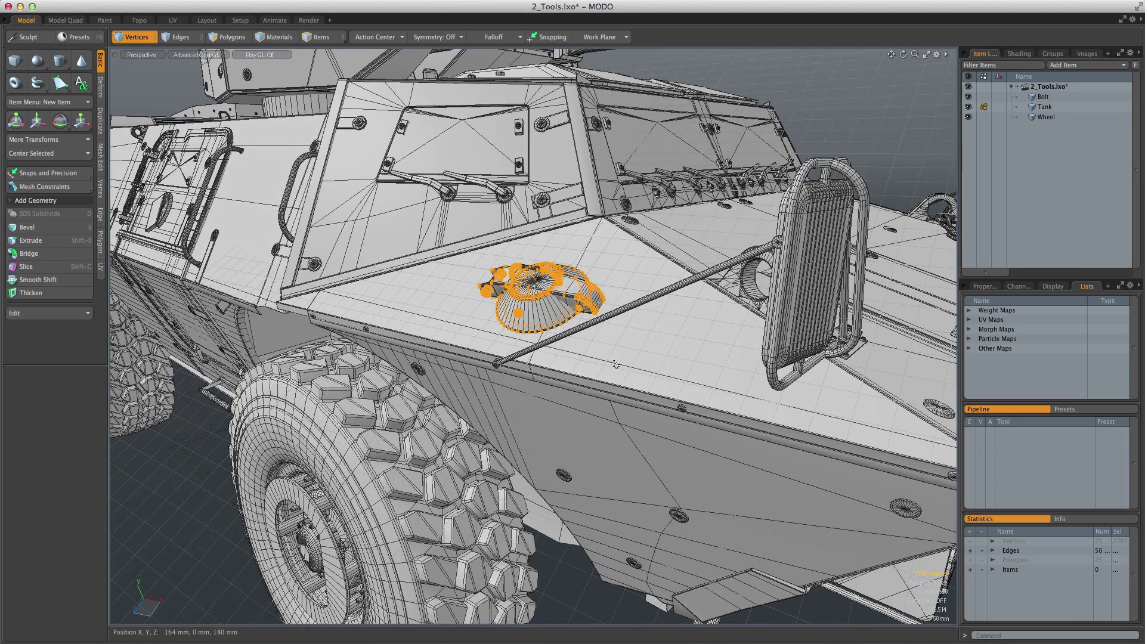
key(y)
drag(536, 286, 460, 286)
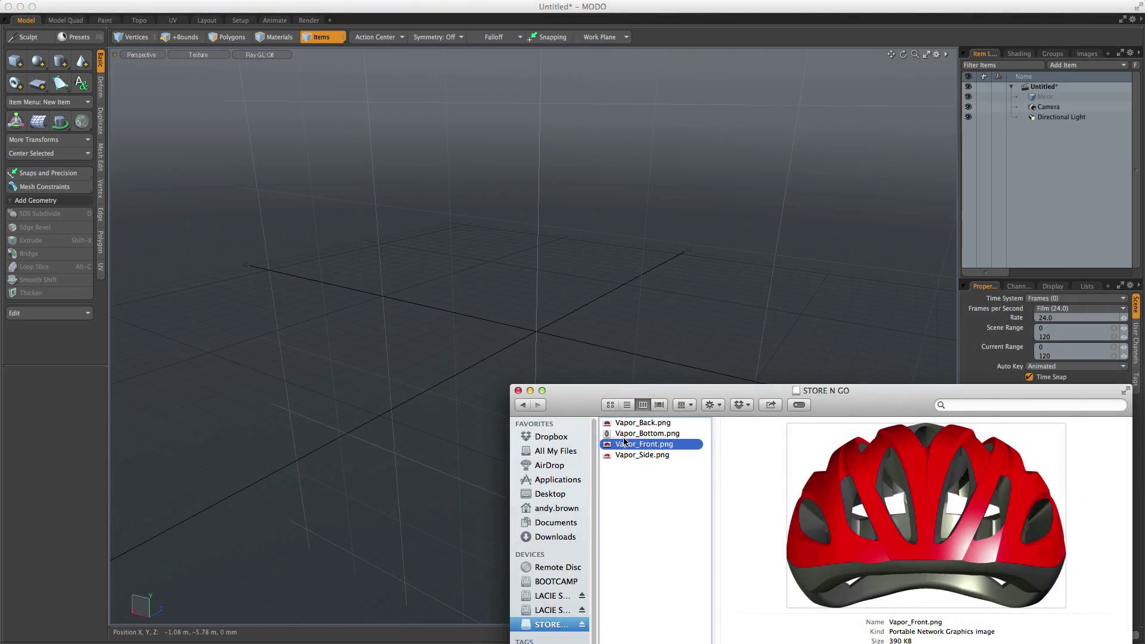
Add the front helmet image as a viewport backdrop and orbit around it
drag(638, 446, 567, 334)
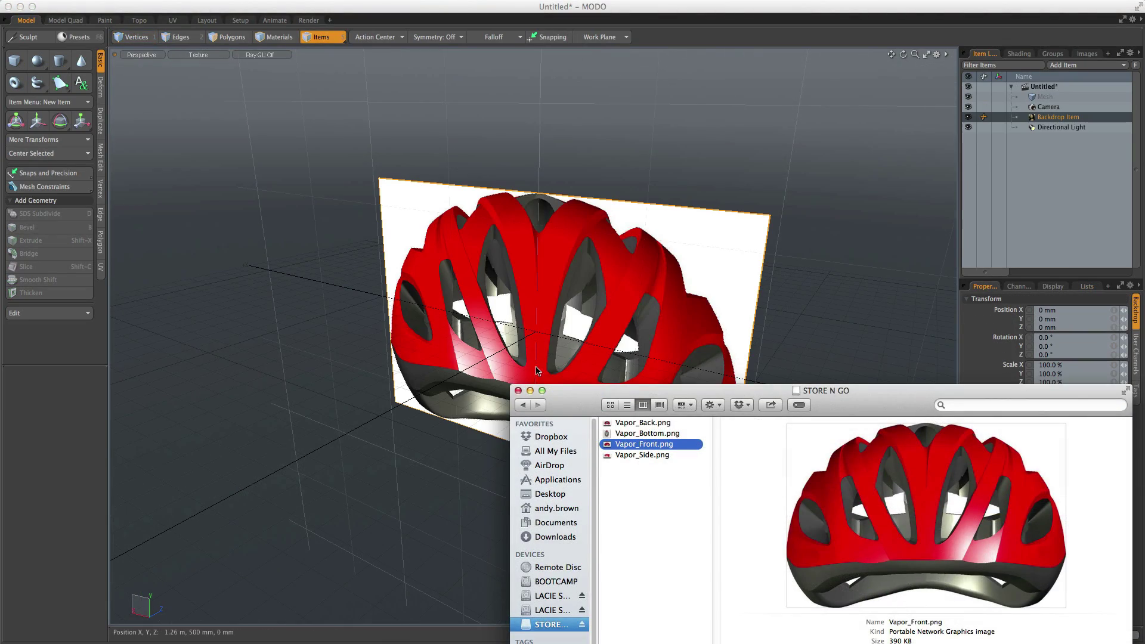
click(668, 522)
alt+drag(668, 522, 519, 453)
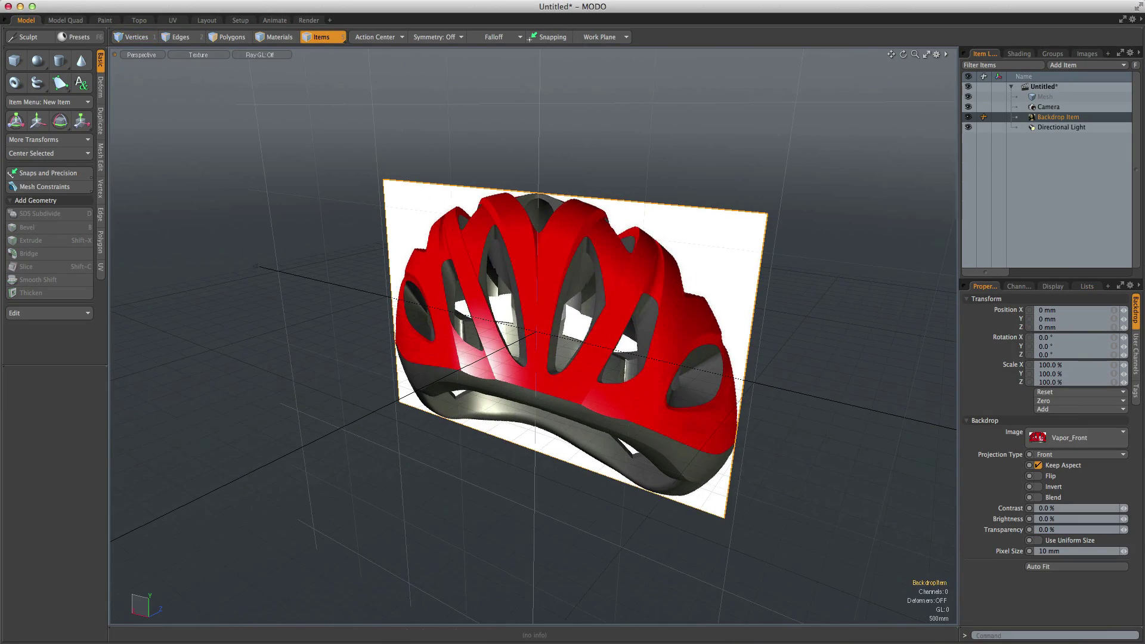
Add Vapor_Side.png as a second backdrop with Right projection beside the front view
key(super+Tab)
drag(684, 547, 537, 334)
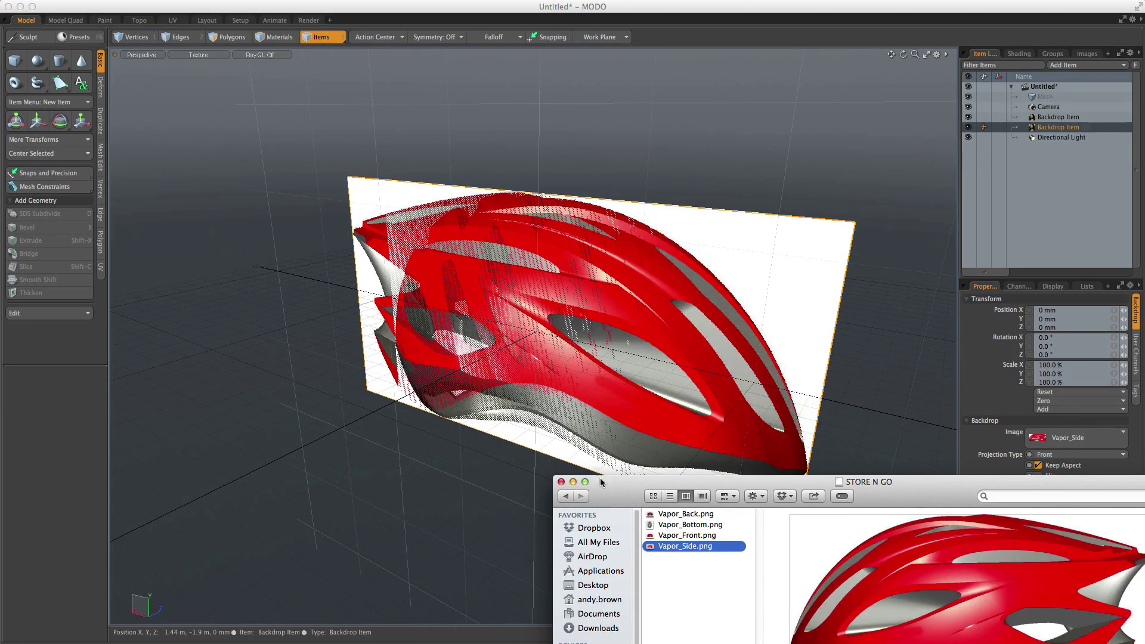
click(1062, 458)
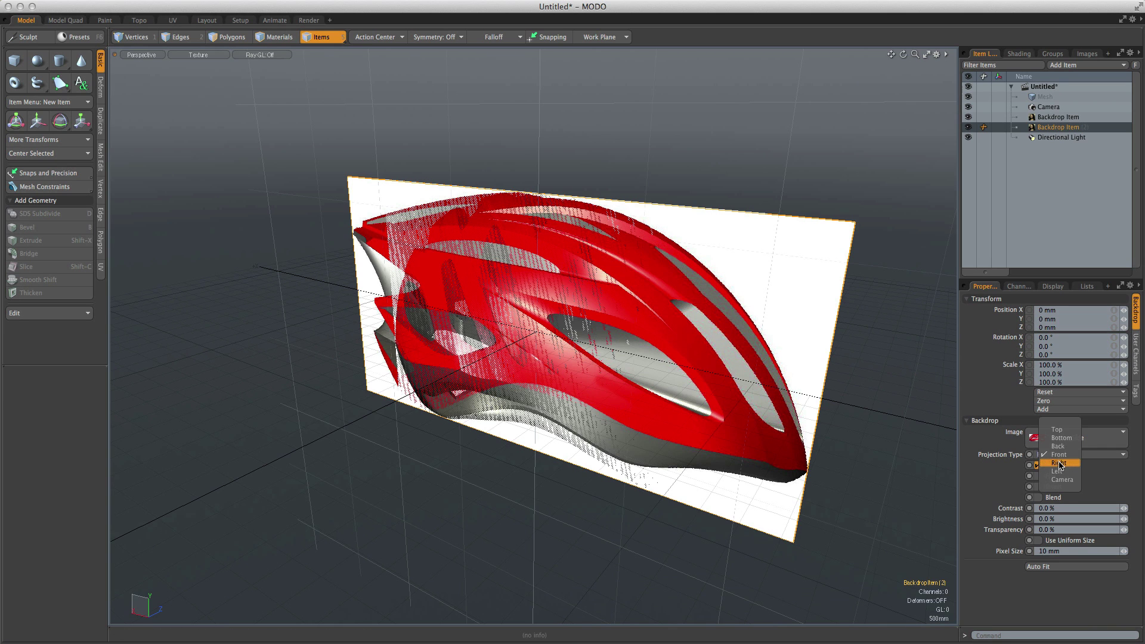
click(1059, 466)
key(w)
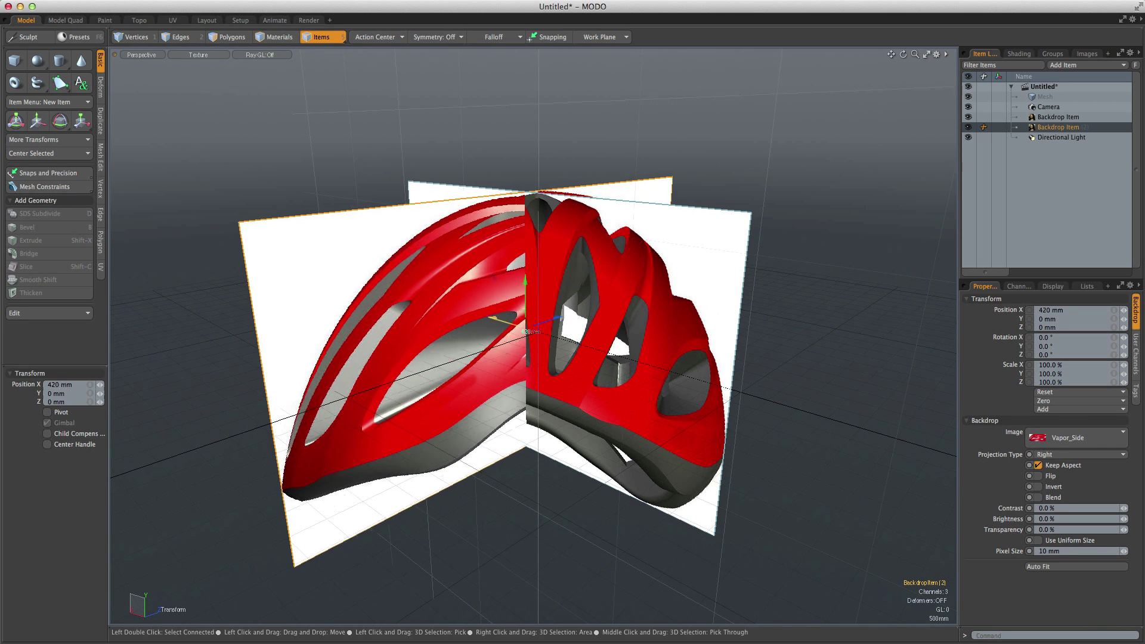
alt+drag(521, 325, 638, 471)
click(576, 346)
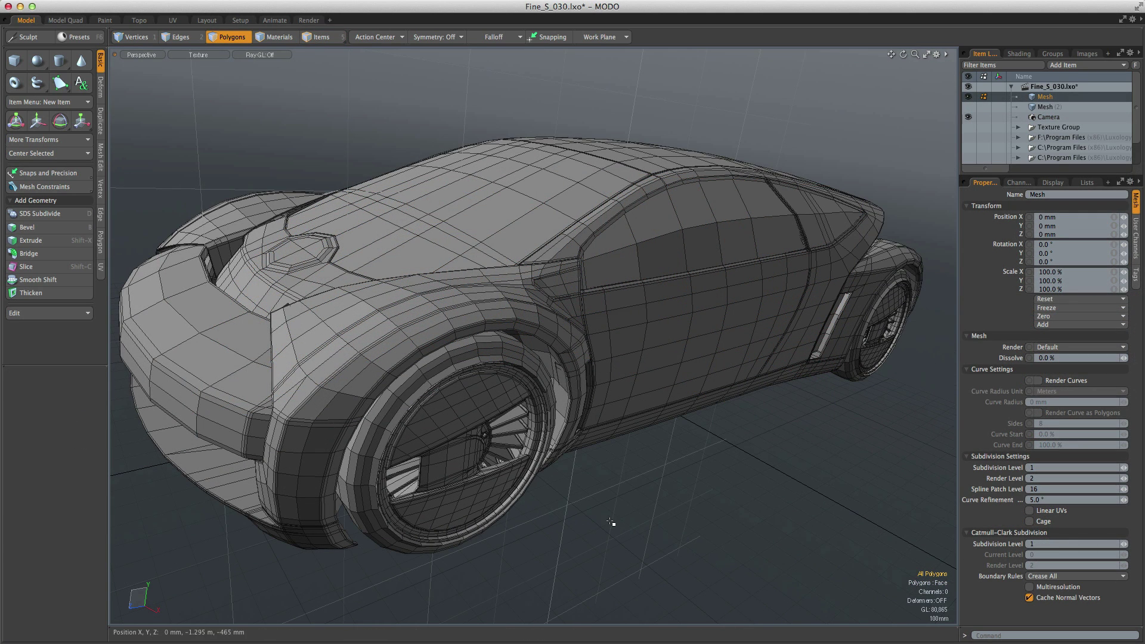
Toggle the car's subdivision preview between Catmull-Clark and plain polygons
key(Tab)
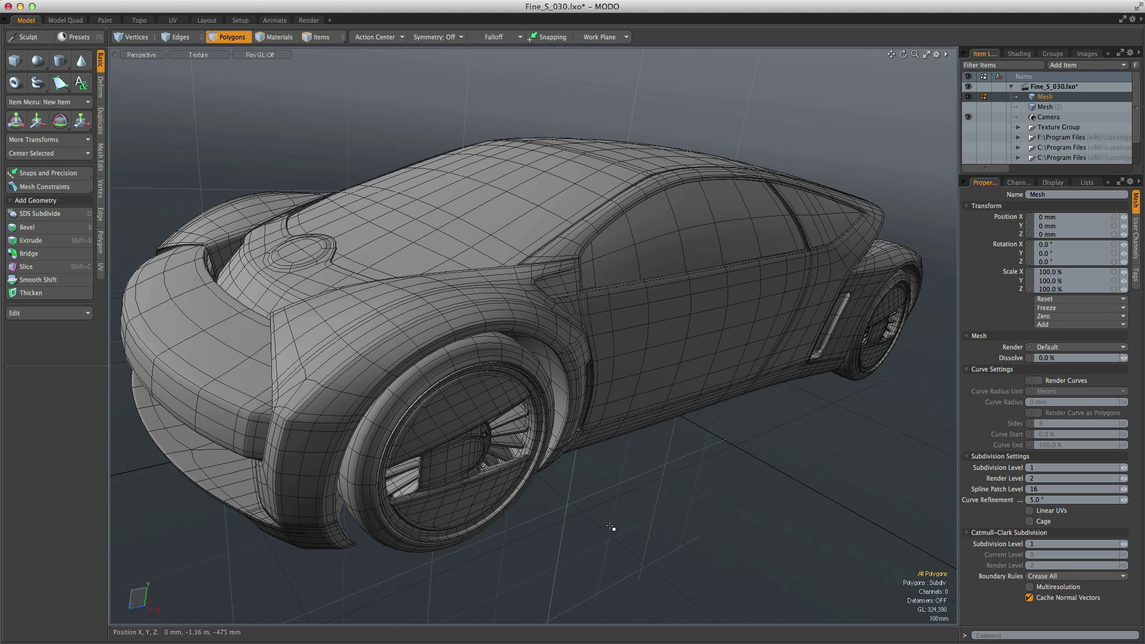
key(shift+Tab)
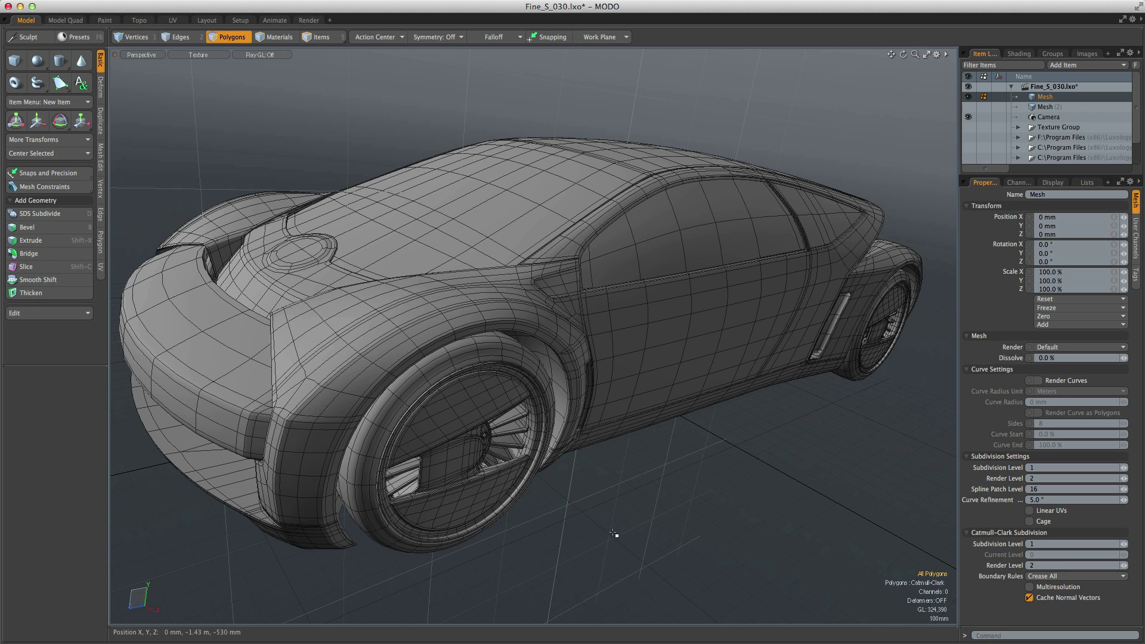
key(shift+Tab)
key(Tab)
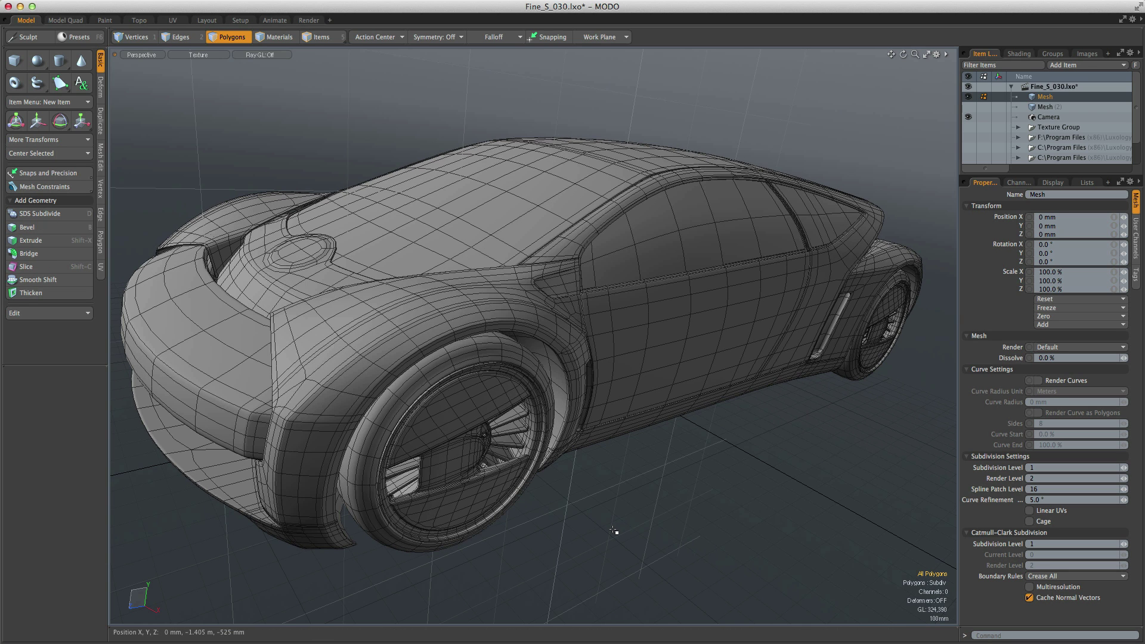
key(Tab)
In Edges mode with the smooth surface shown, select the edge loop along the door line
double_click(475, 355)
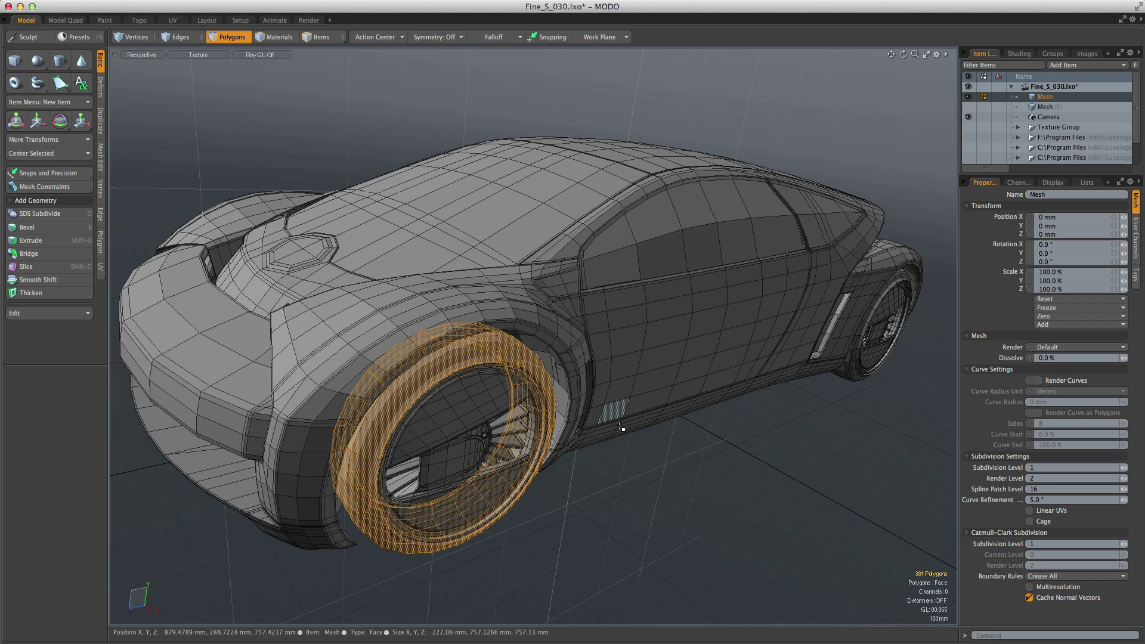
click(614, 510)
double_click(495, 355)
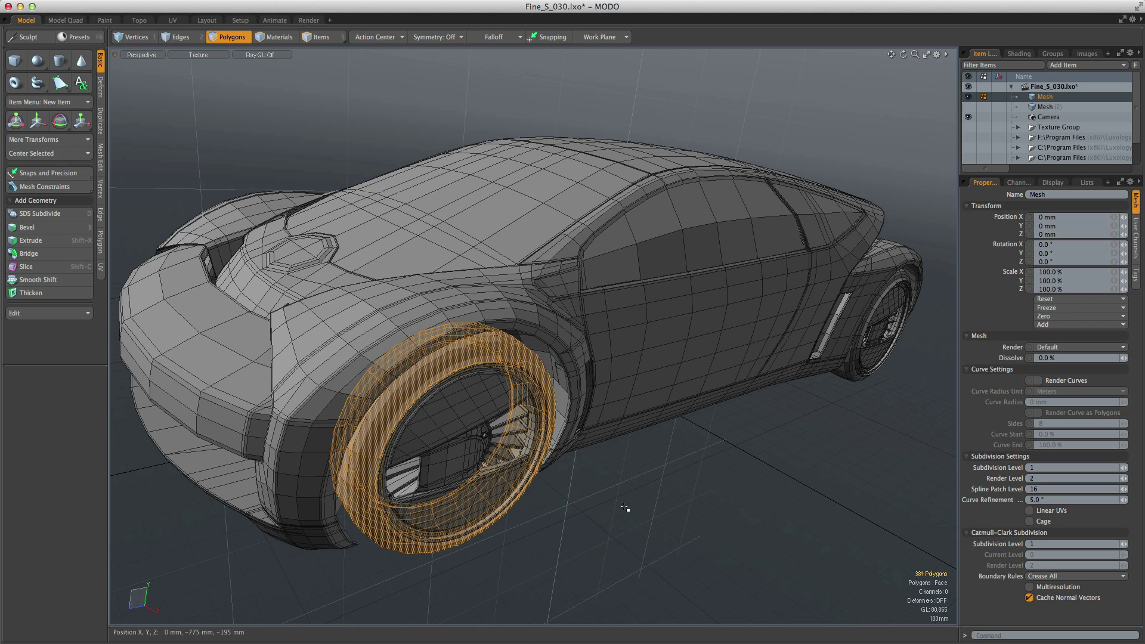
click(626, 509)
key(2)
middle_drag(625, 550, 421, 424)
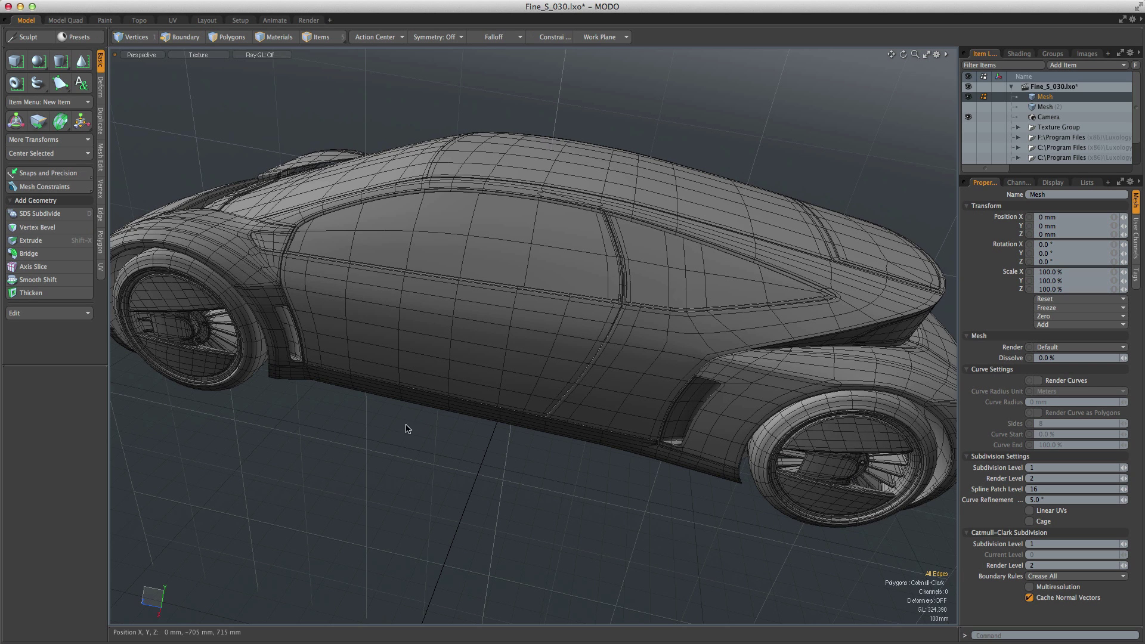
key(Tab)
double_click(474, 322)
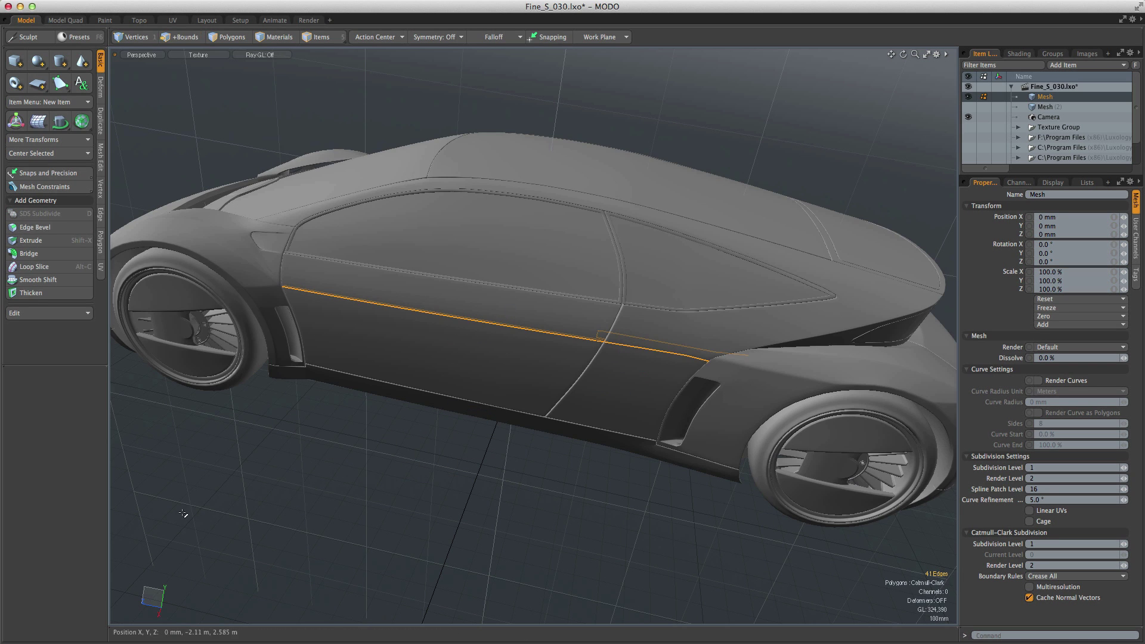
Apply a 31% Vertex Map Weight to the door-line edges and orbit to inspect the crease
key(shift+w)
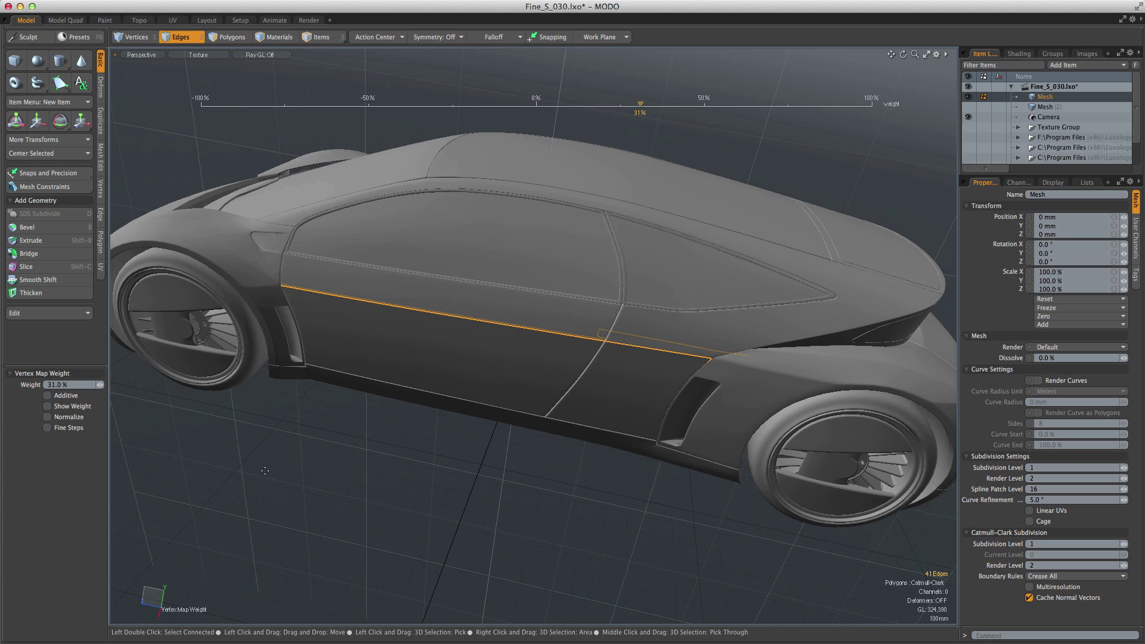
key(space)
mouse_move(279, 533)
alt+mouse_down()
mouse_move(553, 503)
mouse_move(379, 519)
mouse_move(243, 498)
mouse_move(272, 551)
alt+mouse_up()
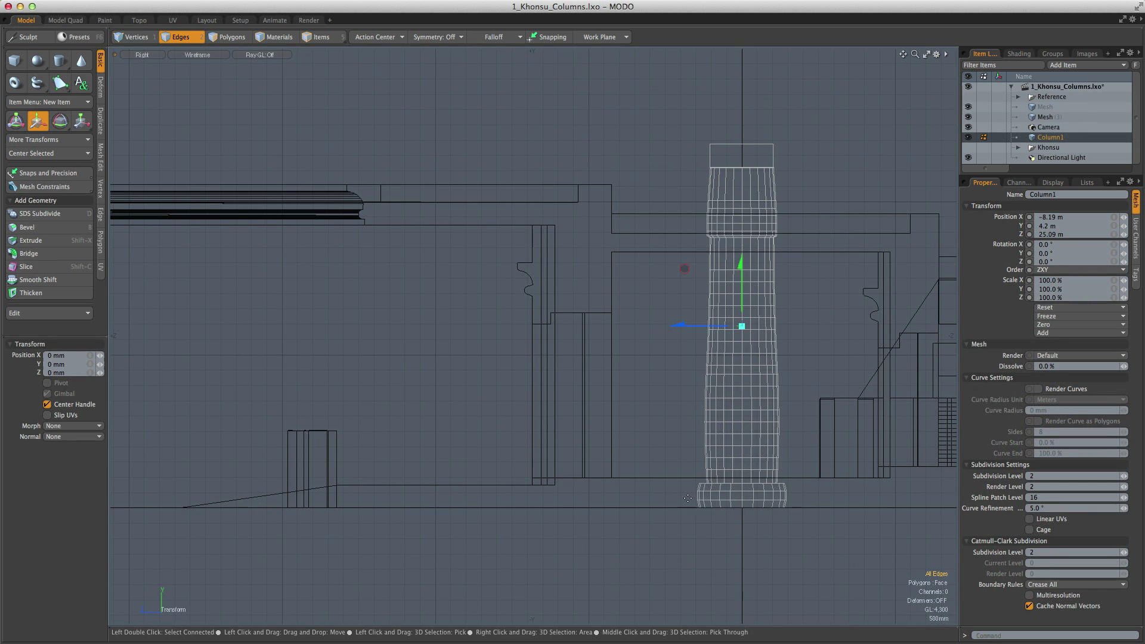
Turn on snapping and snap the temple column onto the base line
drag(644, 450, 498, 233)
key(F11)
drag(617, 490, 417, 481)
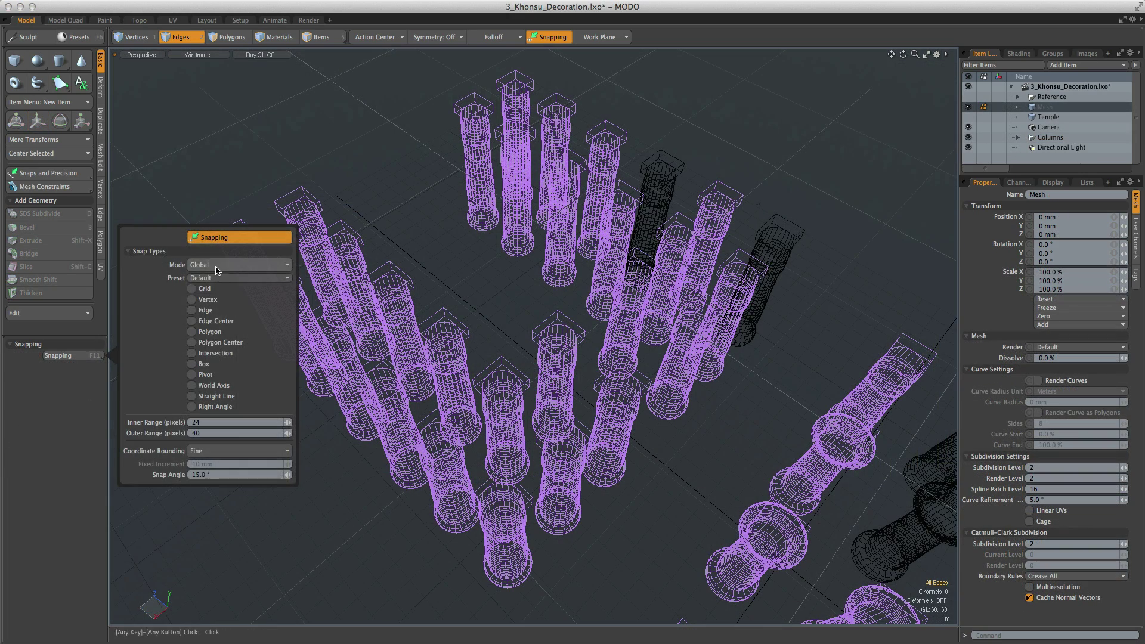
Set the snapping mode to Item with Box and Pivot snaps
click(217, 270)
click(234, 273)
click(238, 267)
click(238, 272)
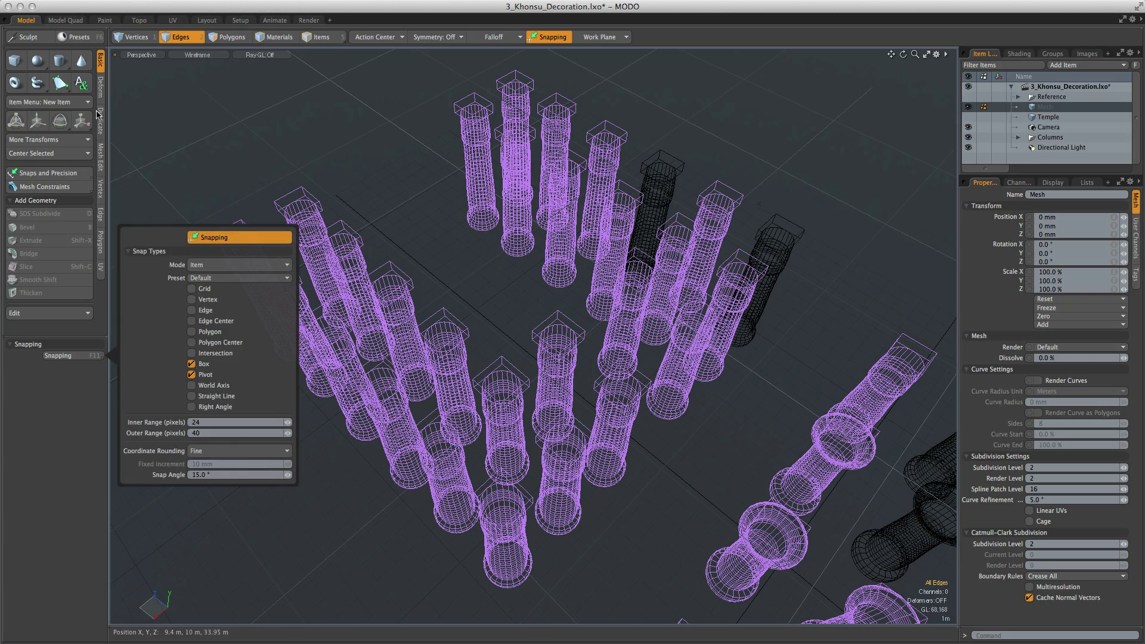
Trace a Pen outline around the column grid, snapping each point to column box corners
click(60, 83)
alt+drag(310, 256, 269, 237)
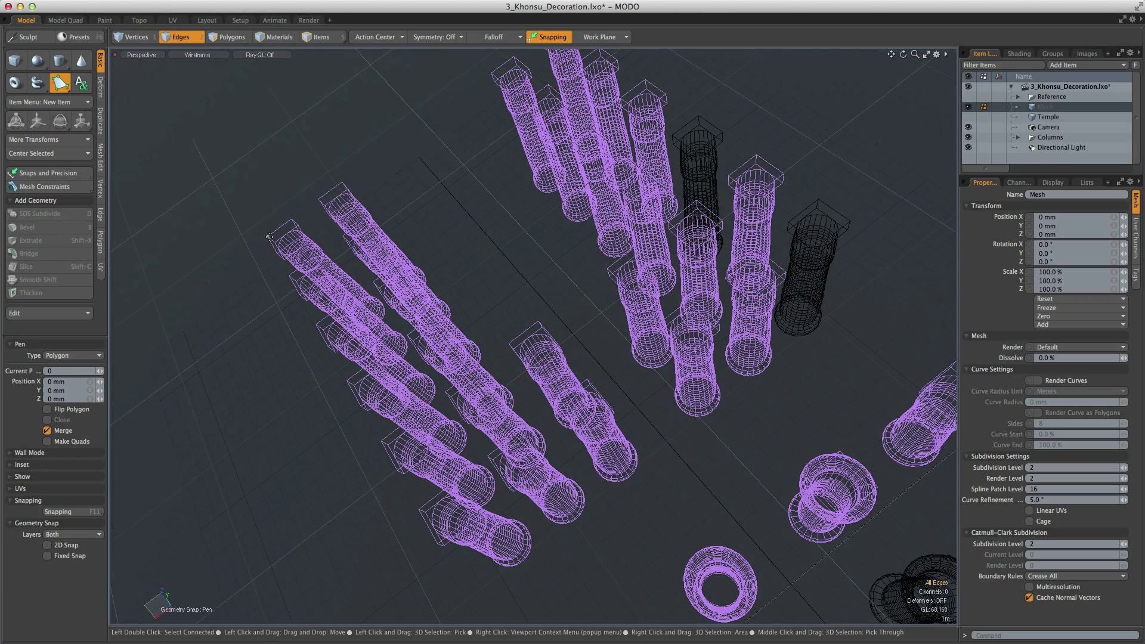
alt+drag(608, 391, 497, 103)
click(809, 225)
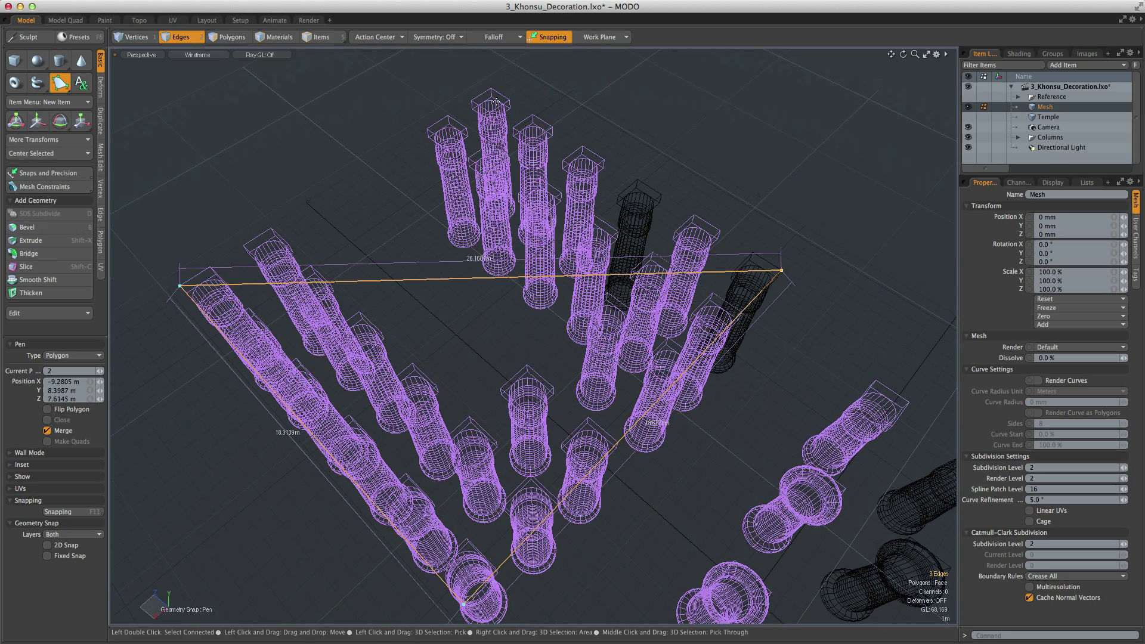
click(470, 106)
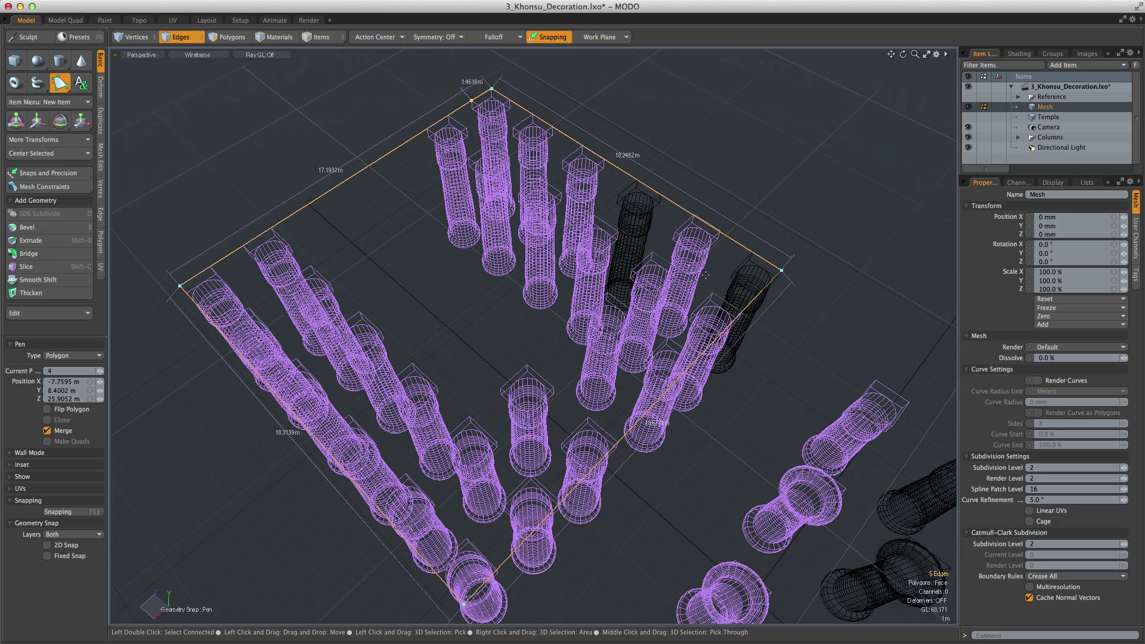
alt+drag(705, 275, 362, 512)
click(731, 280)
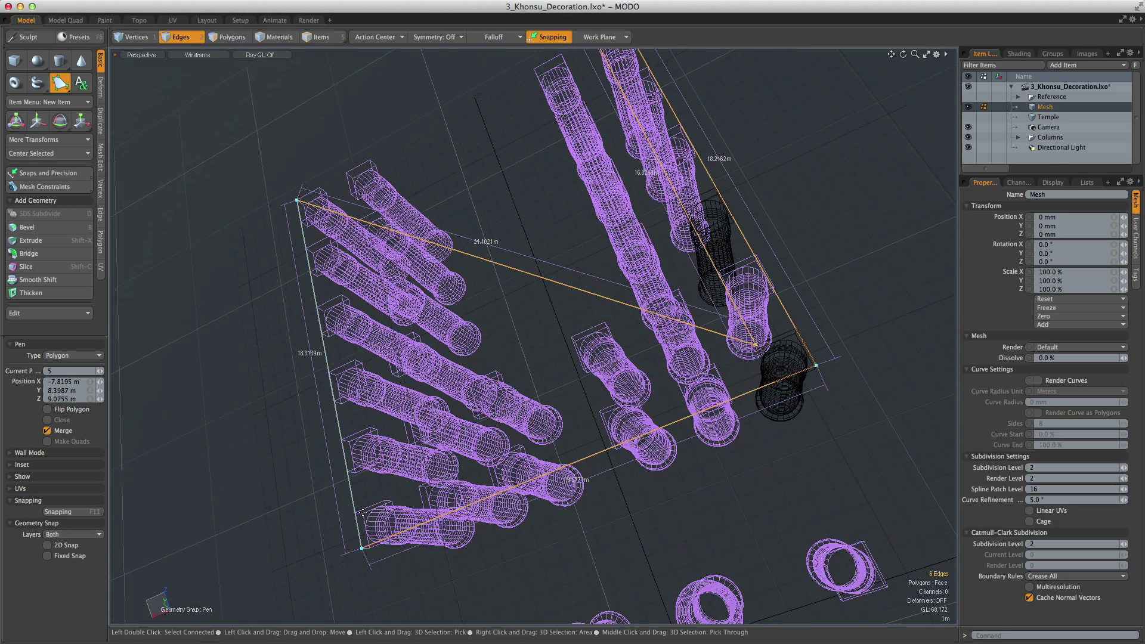
click(384, 501)
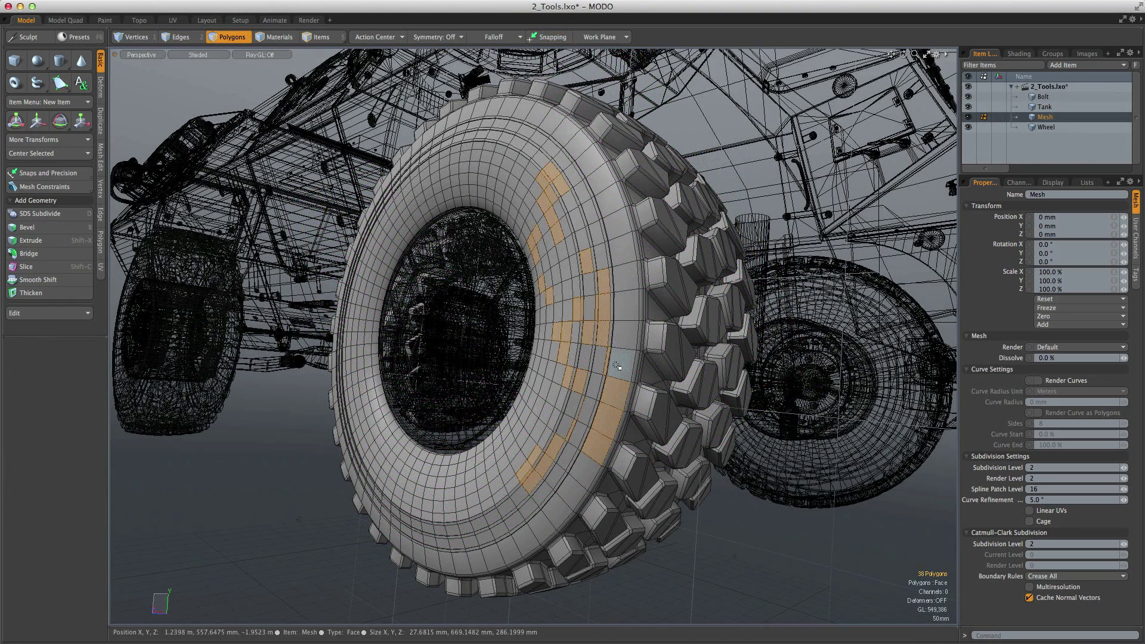
Try ring, lug and whole-mesh selections on the tire, then clear the selection
click(615, 385)
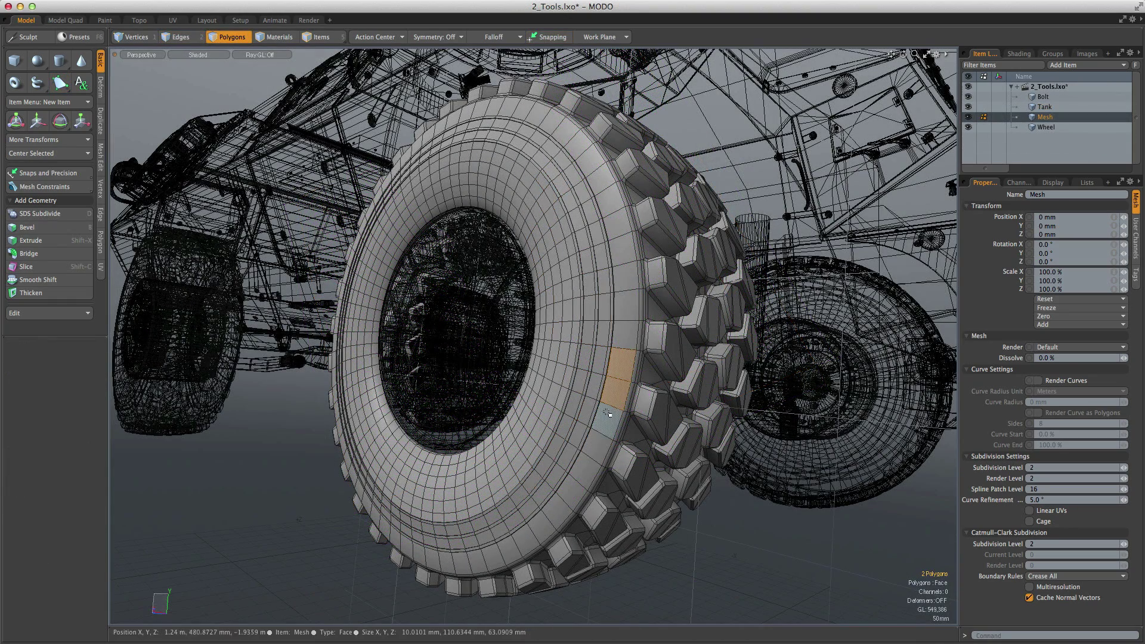
double_click(608, 420)
click(666, 356)
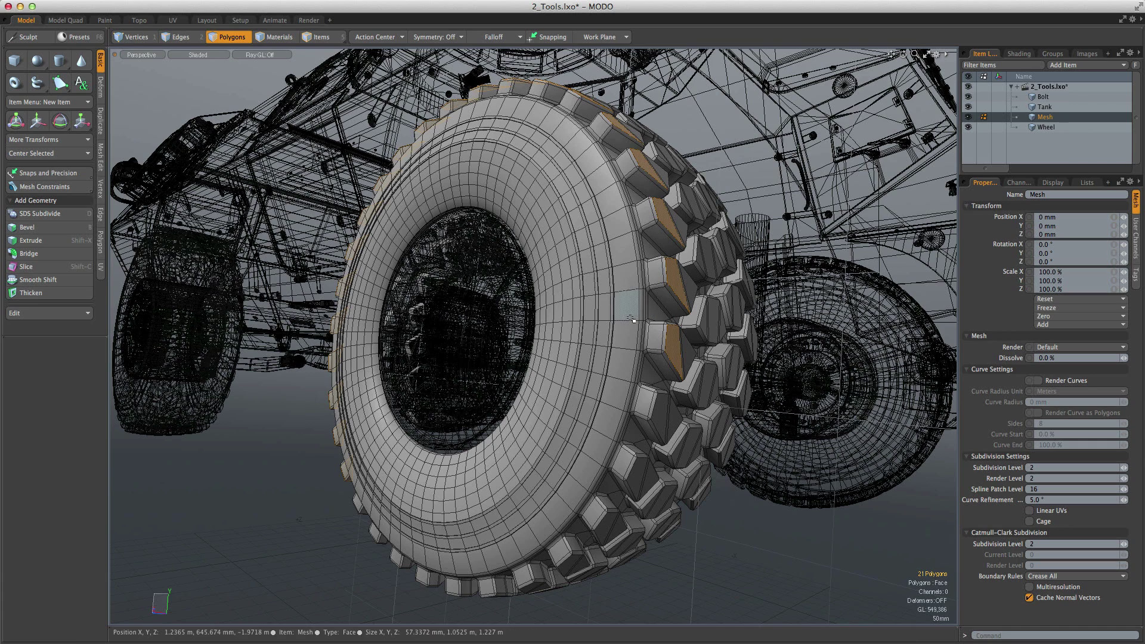
click(550, 359)
double_click(548, 376)
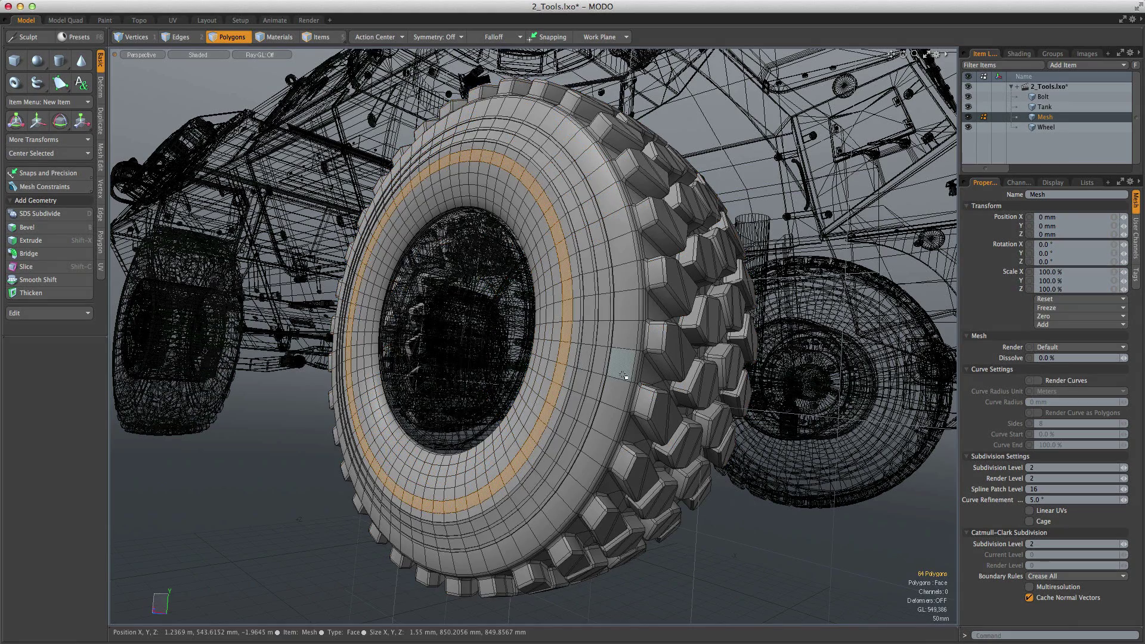
double_click(598, 419)
click(723, 511)
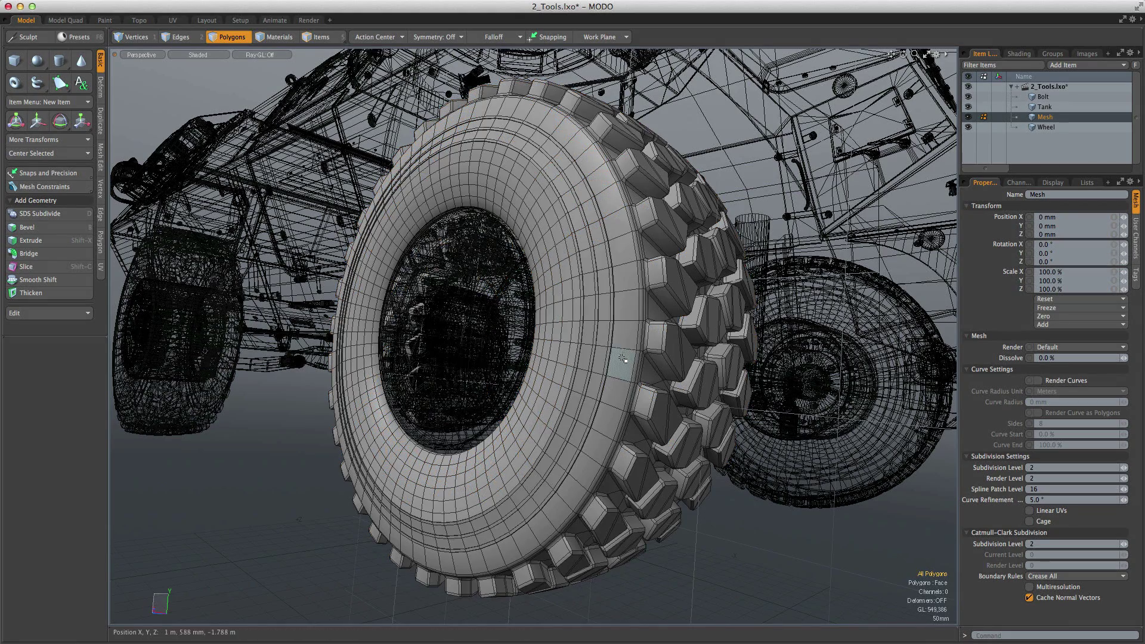
Select the full sidewall ring and convert it to an edge selection
shift+double_click(560, 230)
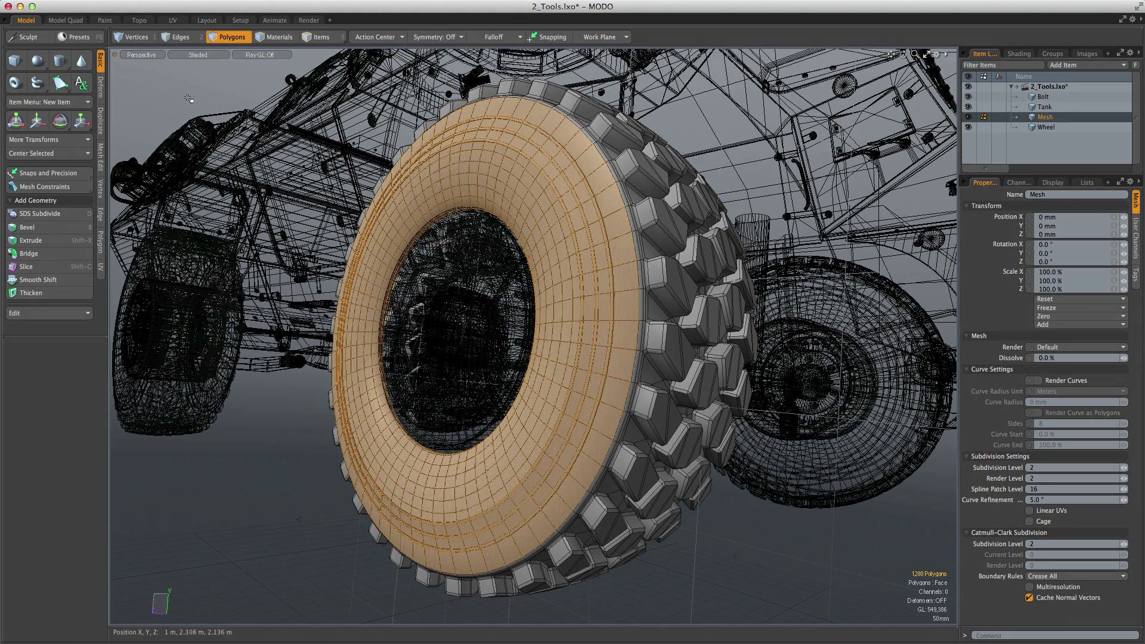
key(alt)
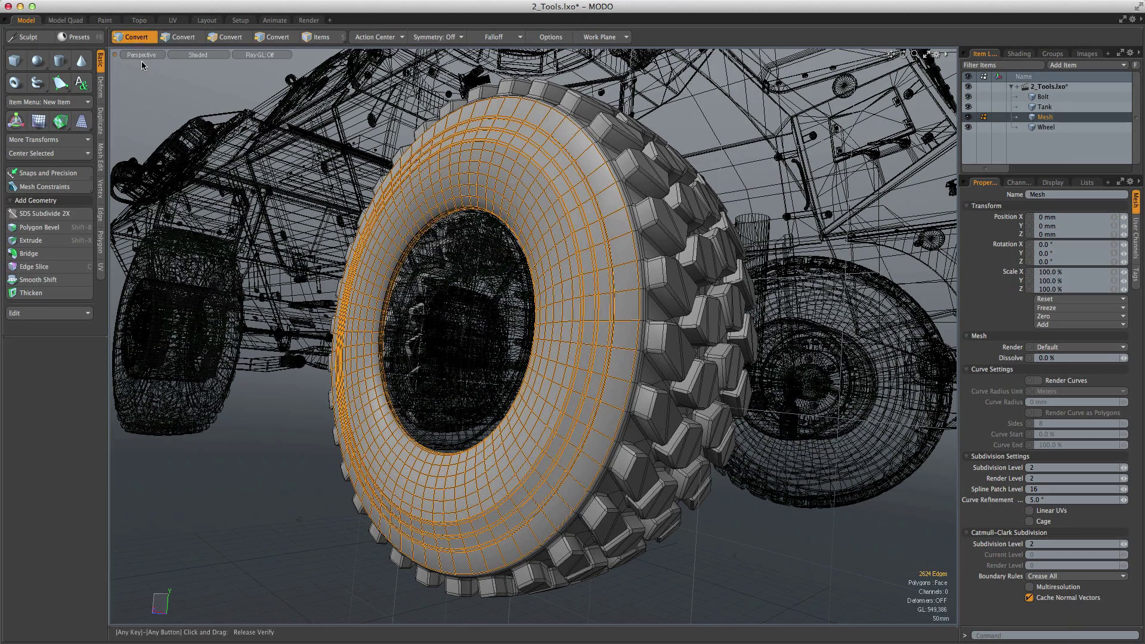
alt+click(197, 38)
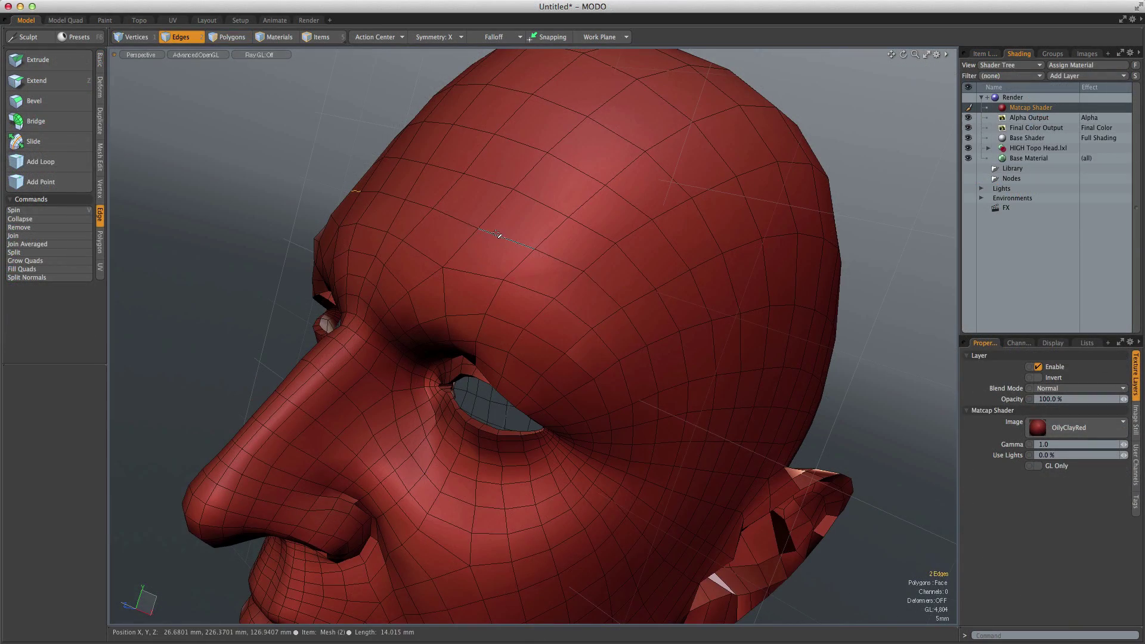
Slide the selected edge loop across the head and bevel it
click(63, 143)
drag(453, 418, 435, 424)
key(space)
key(b)
key(space)
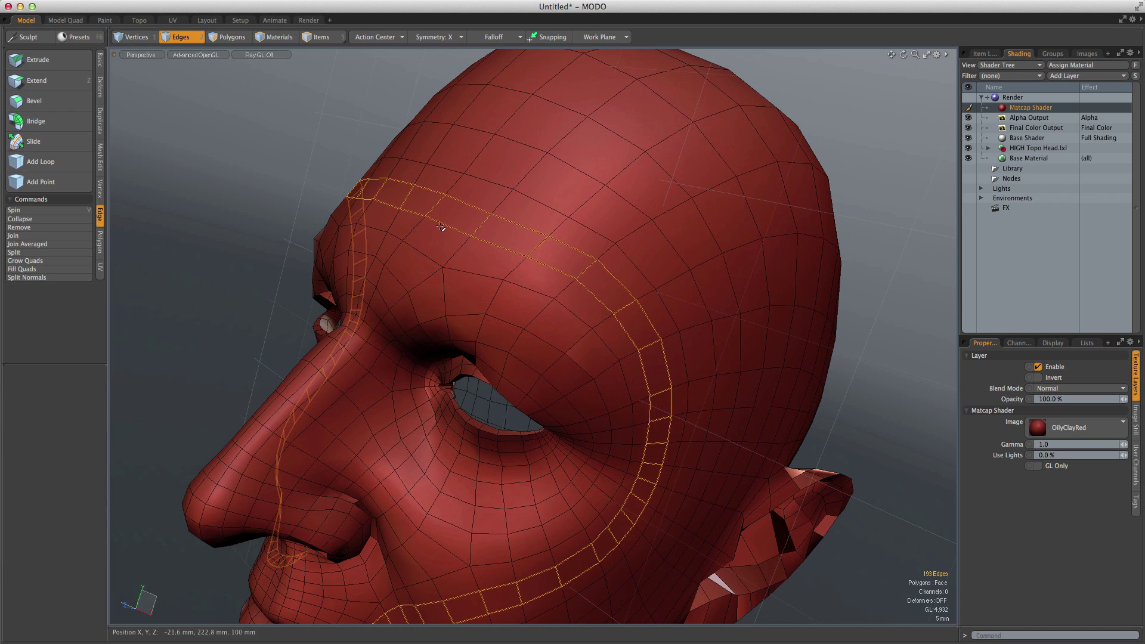
click(335, 252)
Slice new edges across the forehead, add a loop over the skull, and bridge the open face
key(c)
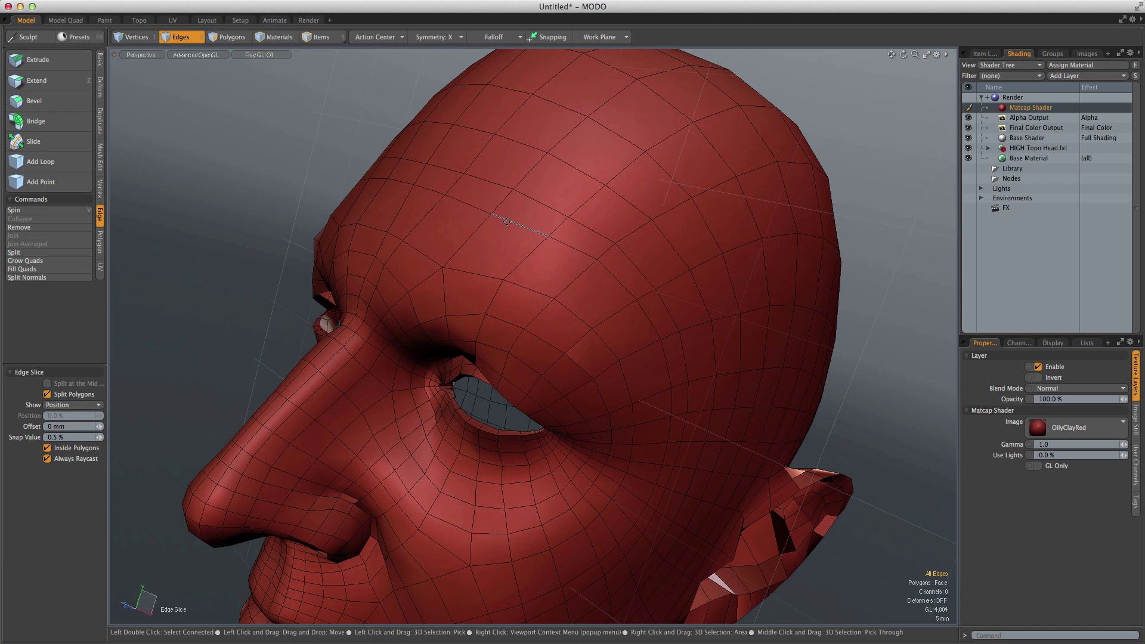
click(549, 237)
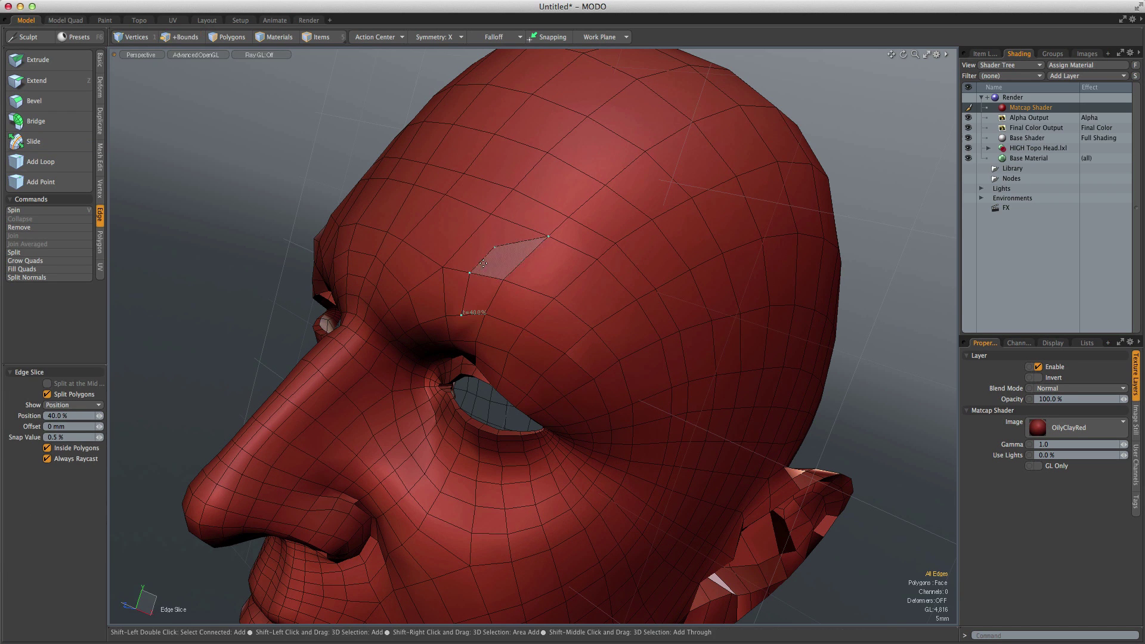
click(468, 239)
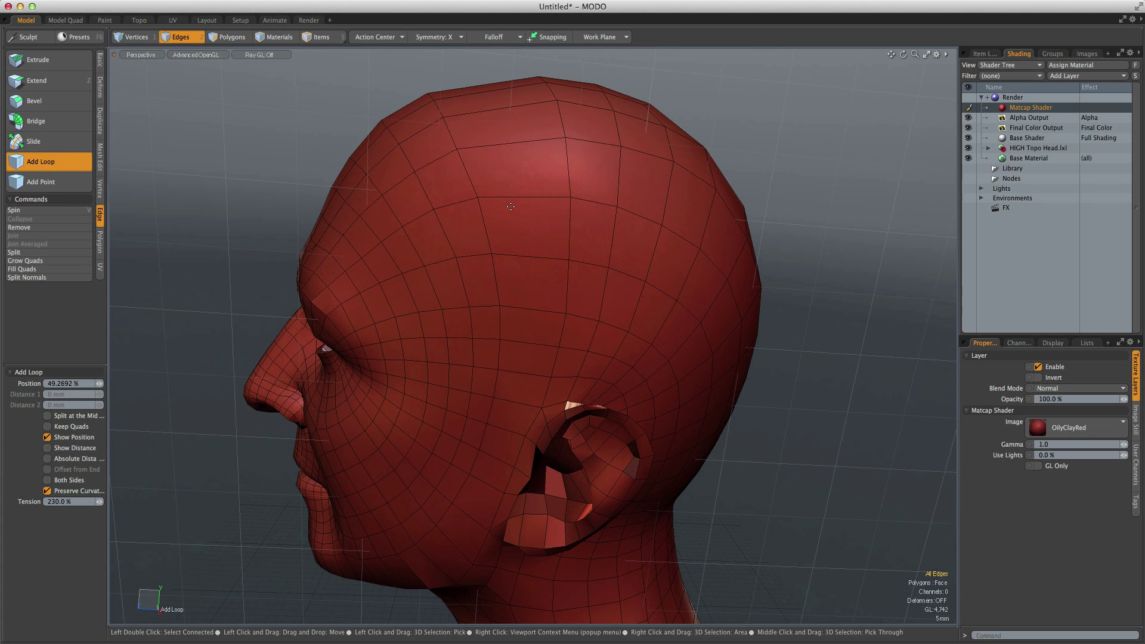
click(525, 203)
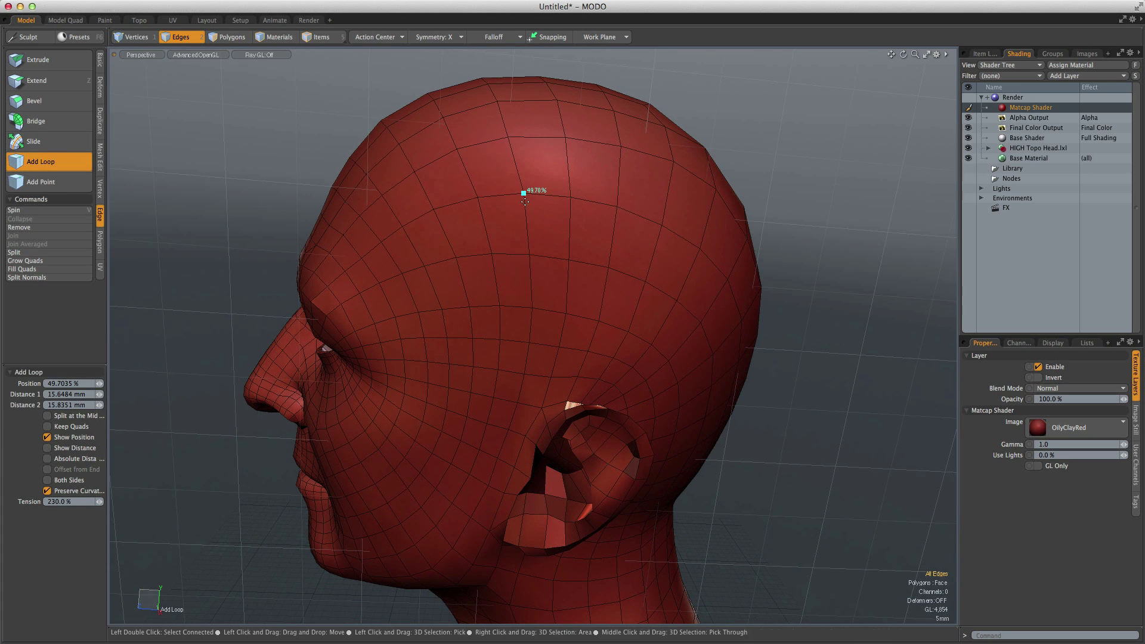
key(space)
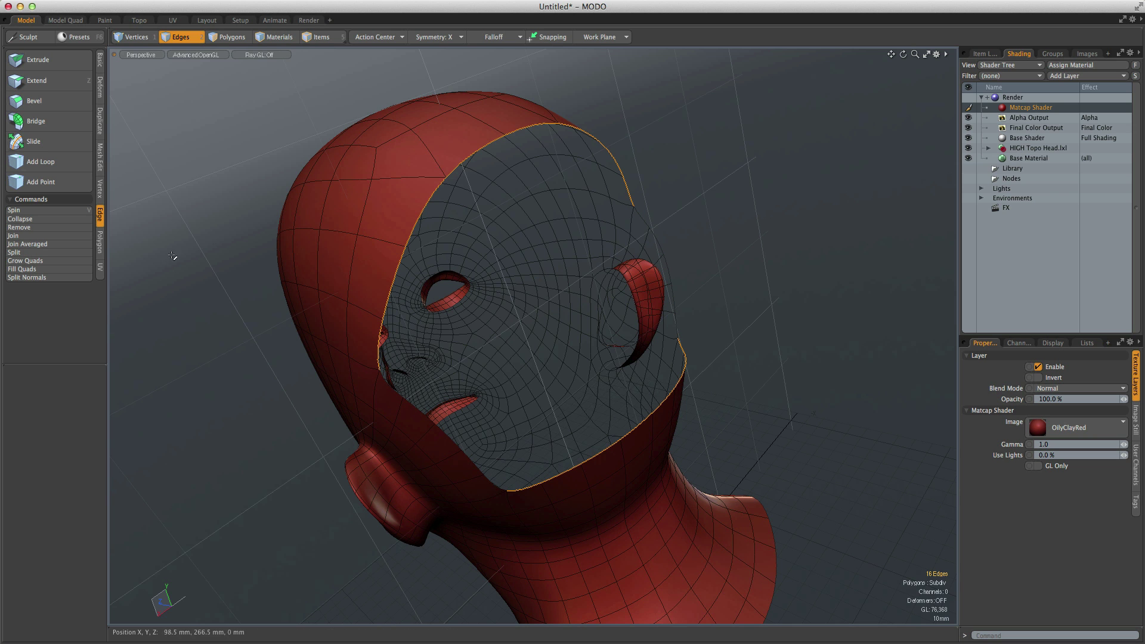
click(71, 123)
key(space)
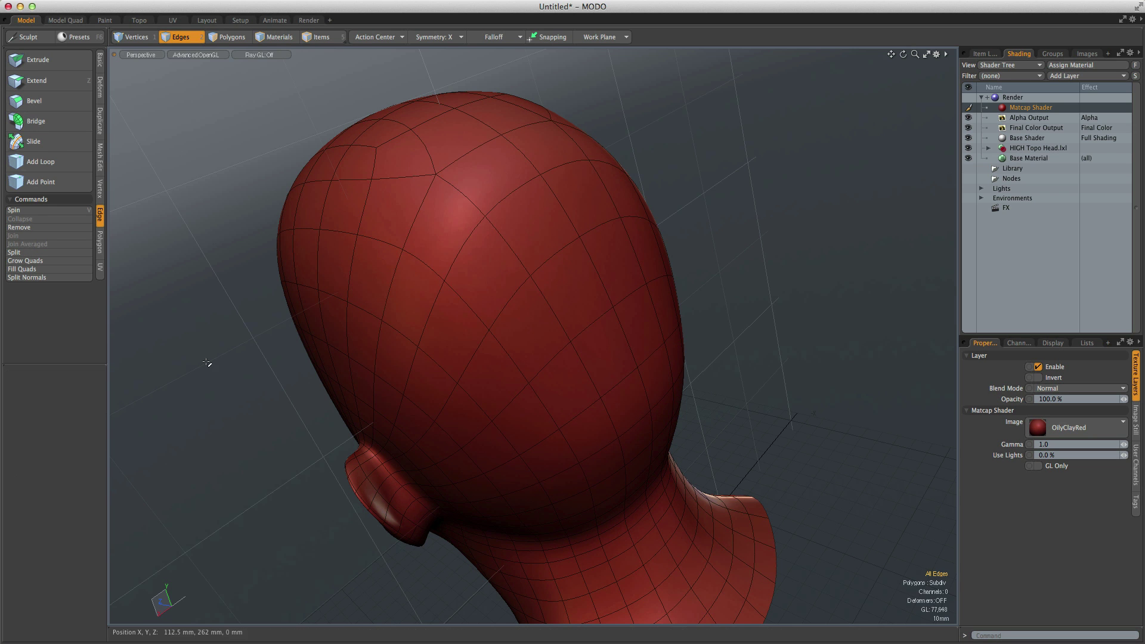
Set the mesh constraint mode to Background
key(F2)
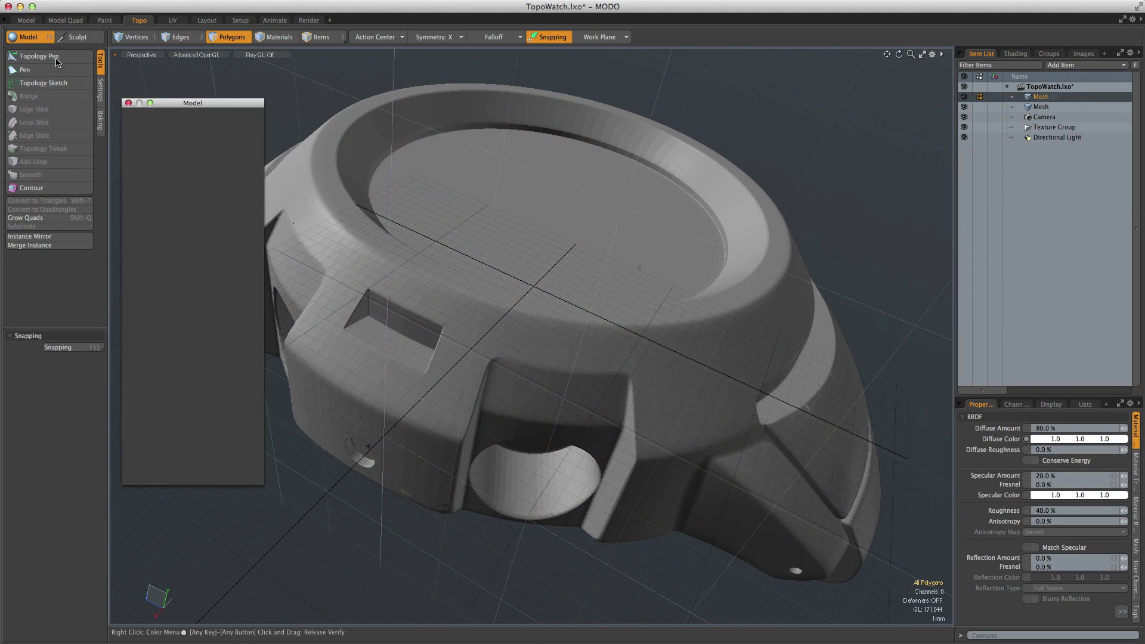
click(172, 249)
click(340, 258)
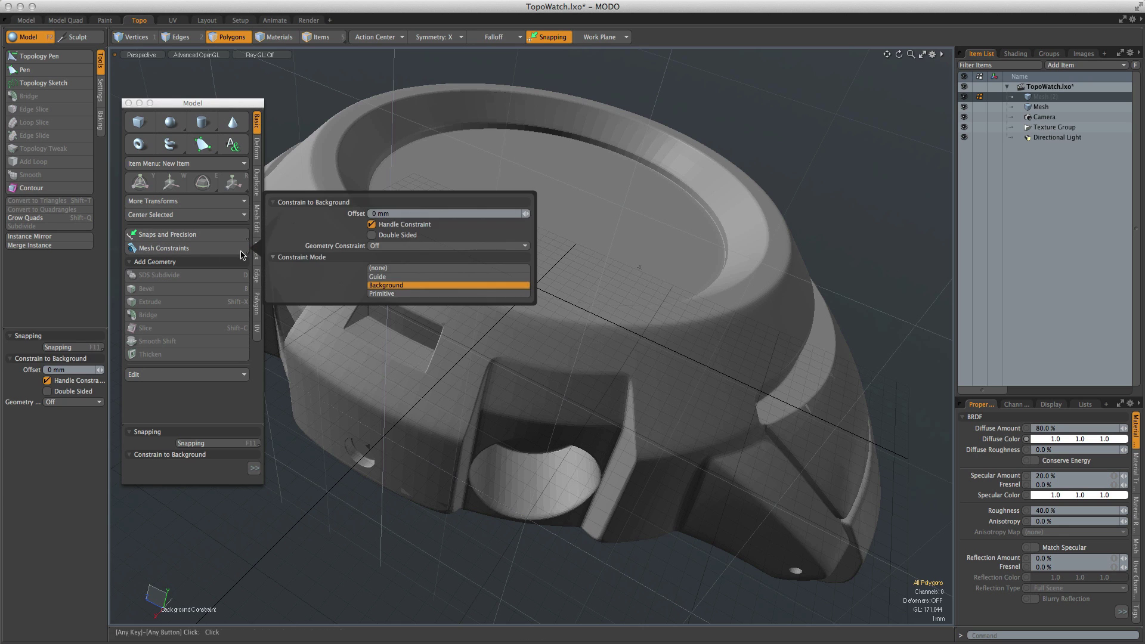
click(128, 103)
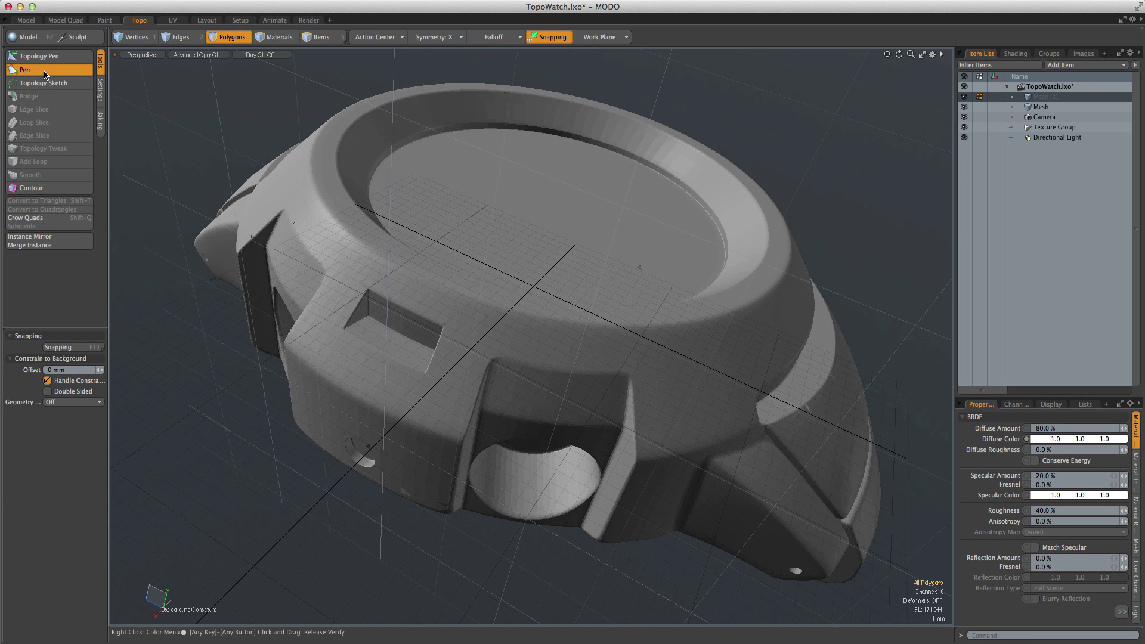
Draw a strip of four quads along the watch case's cutout rim
click(45, 72)
scroll(417, 316, down, 8)
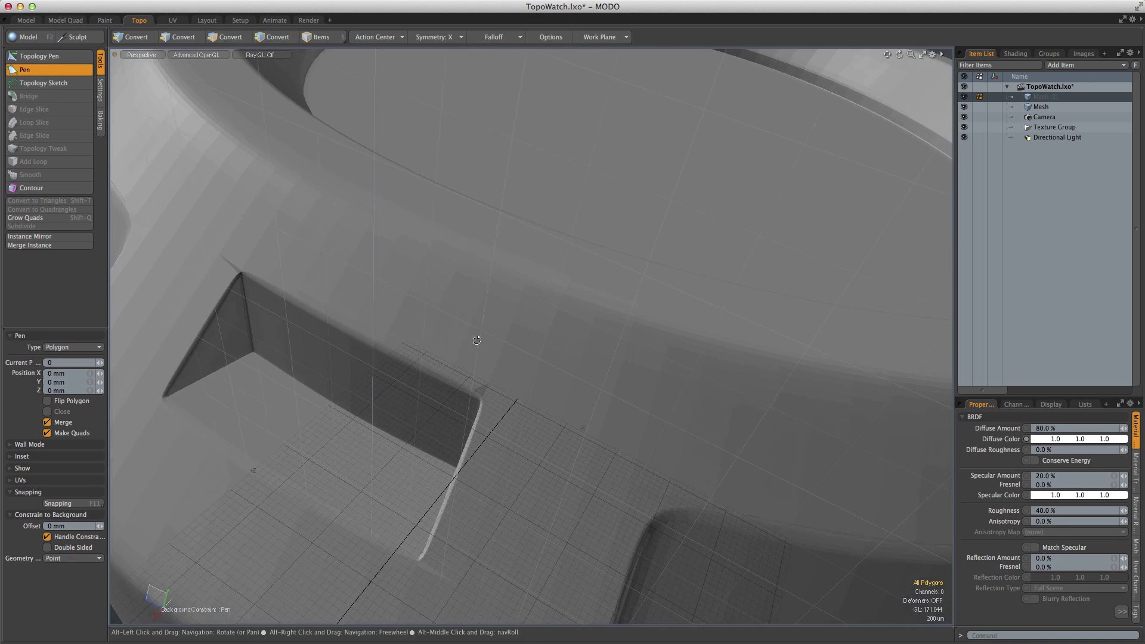
click(531, 266)
click(504, 314)
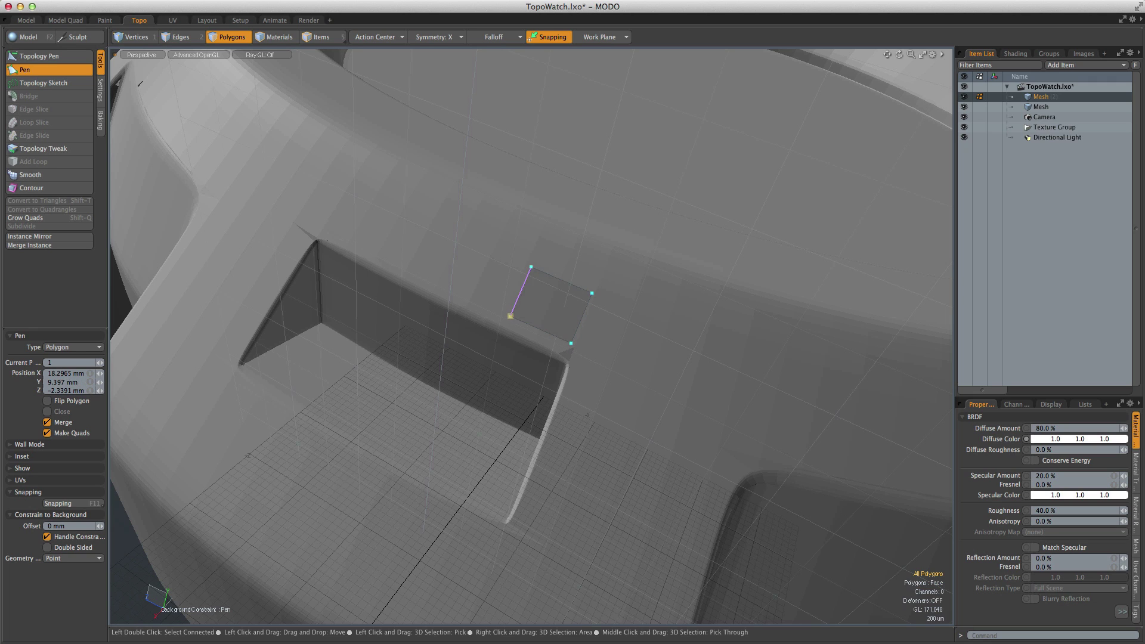
click(481, 242)
click(449, 287)
click(426, 215)
click(394, 257)
click(380, 191)
click(347, 231)
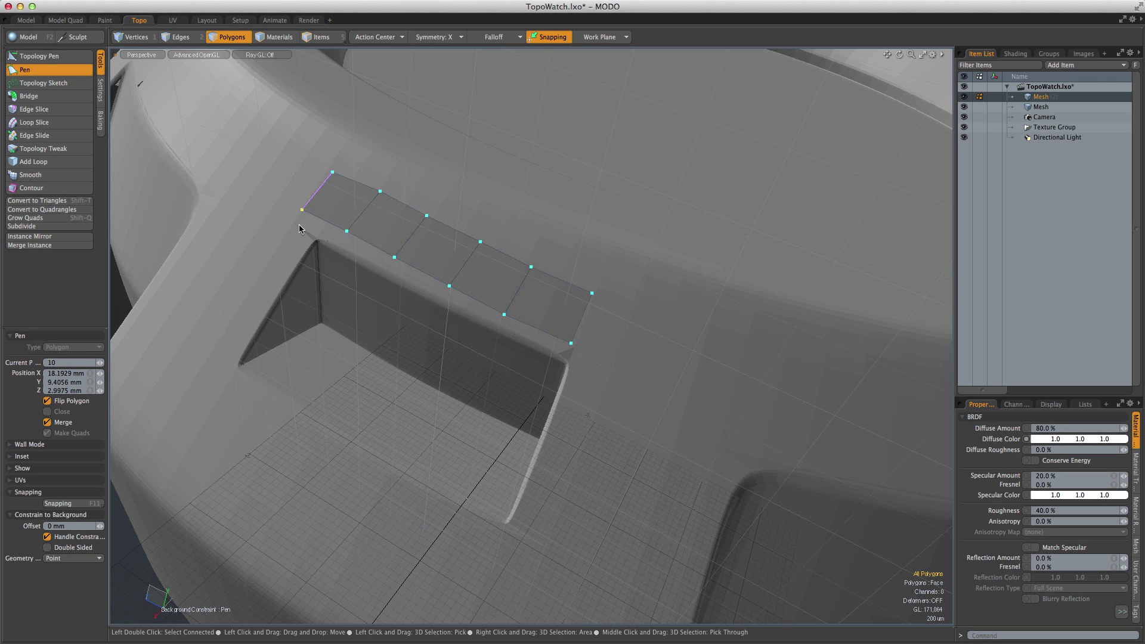
key(space)
Move the quad strip up and sideways onto the surface opening
click(80, 403)
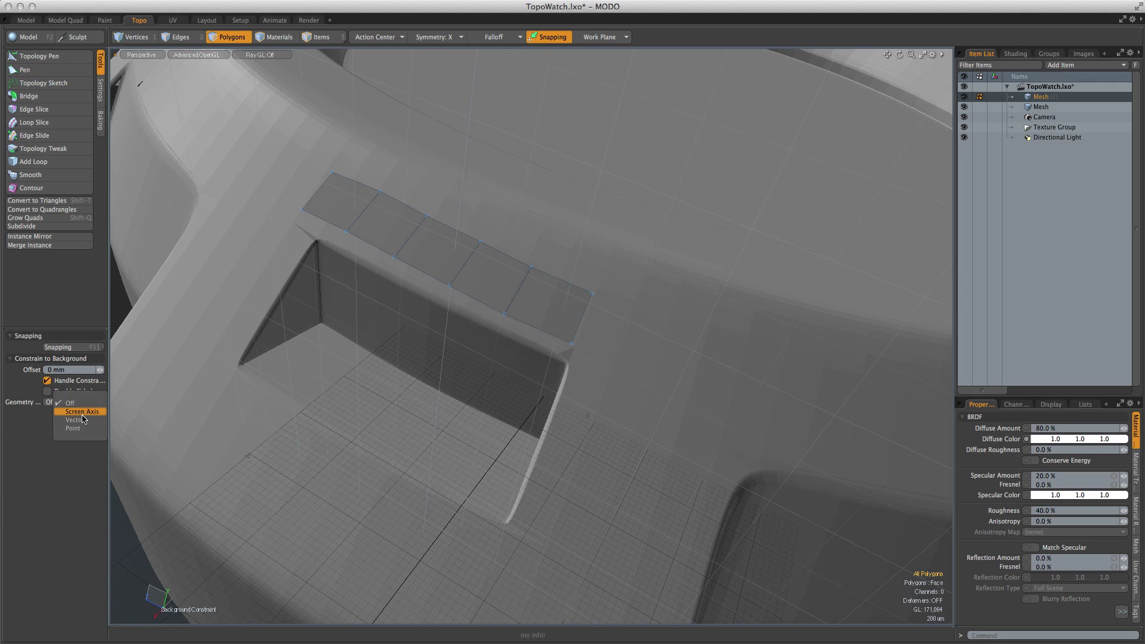
alt+drag(293, 364, 328, 352)
key(w)
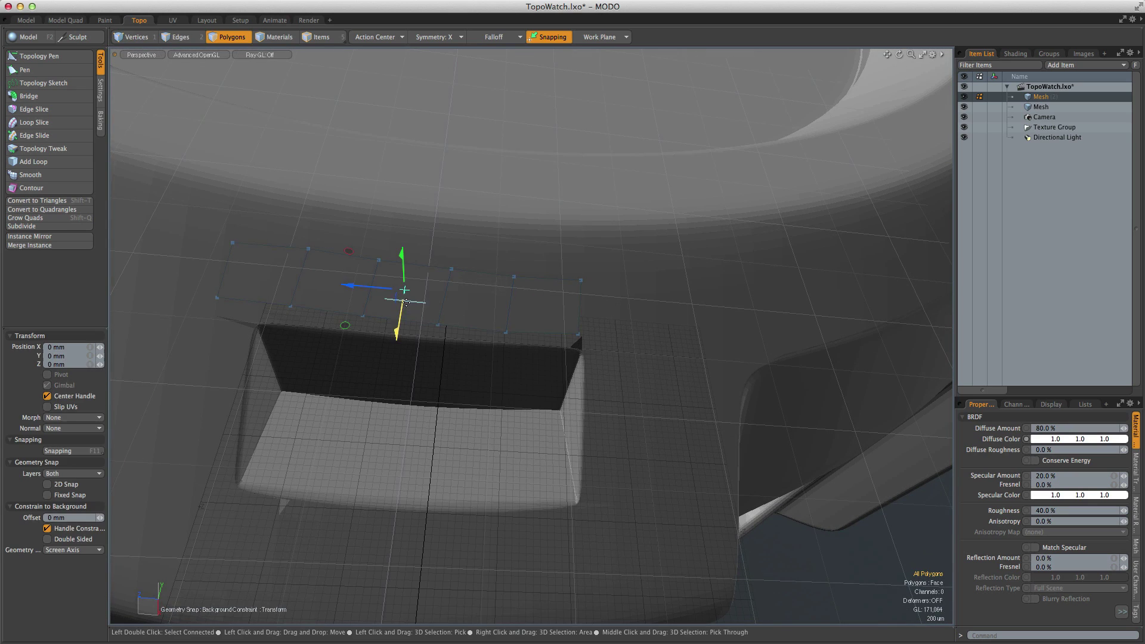
drag(413, 272, 412, 209)
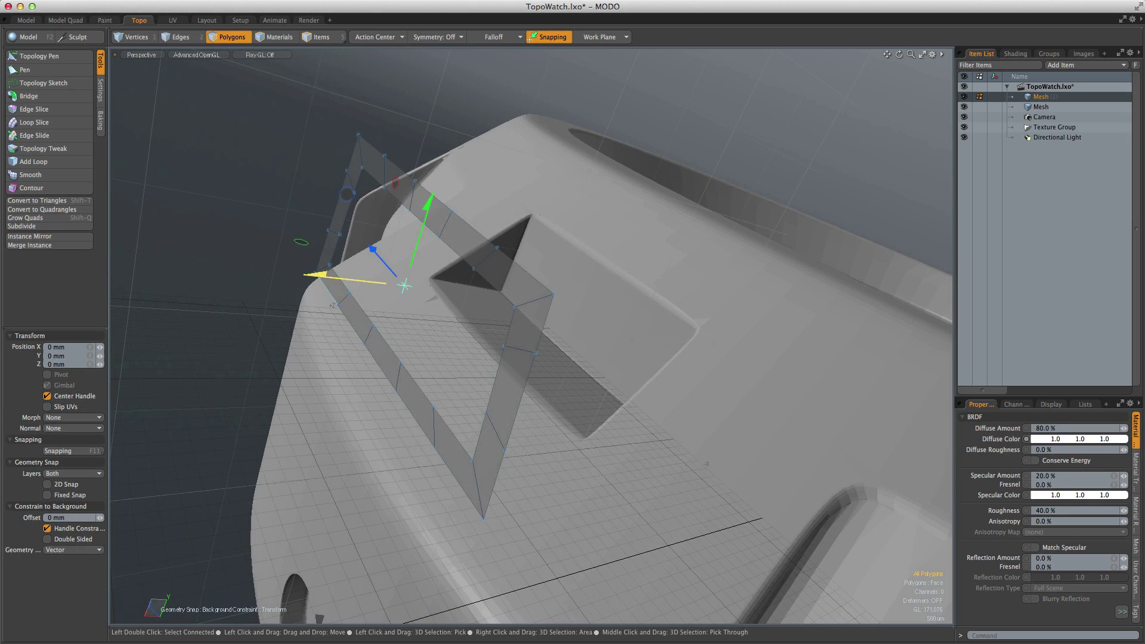
drag(335, 279, 843, 315)
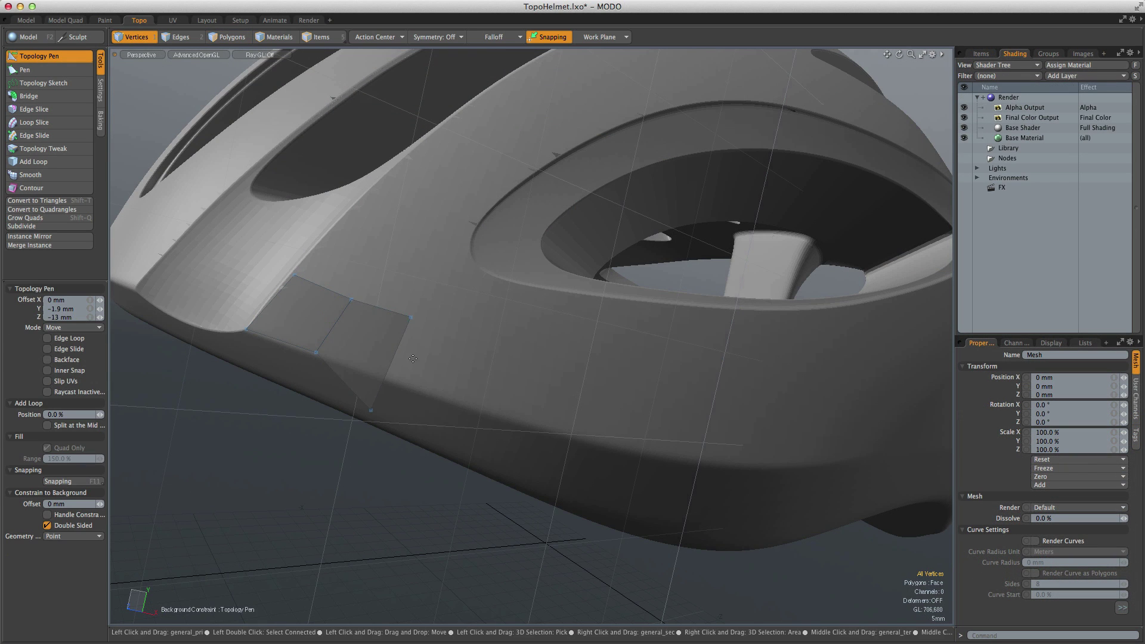
Drag out two new quads from the helmet patch and pull the middle and upper vertices to fit the form
drag(371, 410, 492, 377)
drag(322, 292, 412, 192)
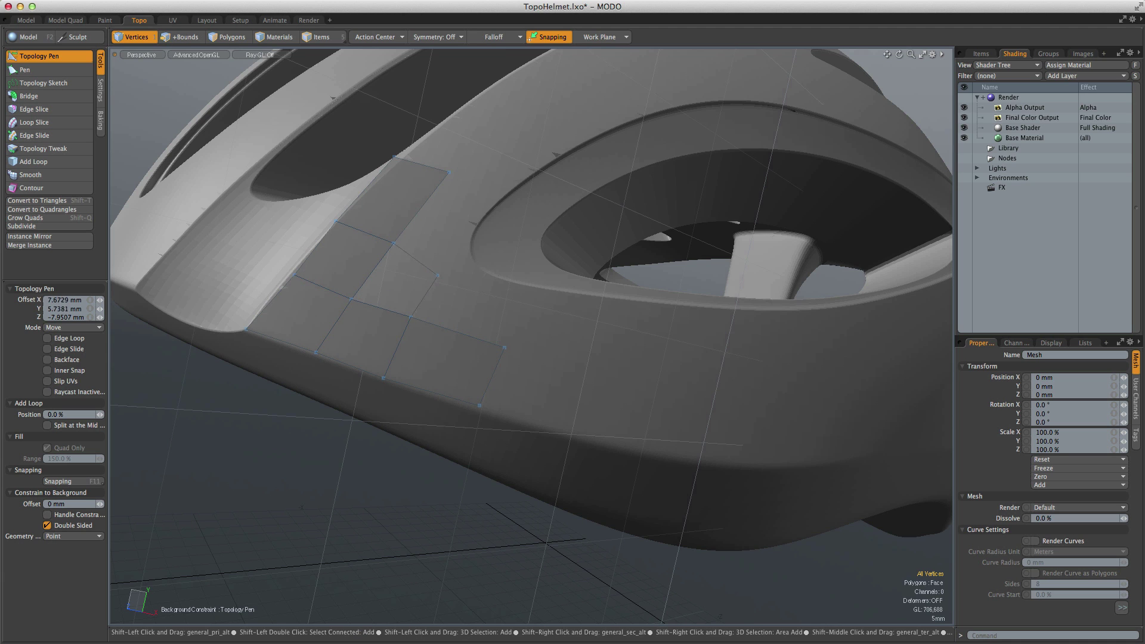
drag(433, 271, 478, 253)
drag(473, 203, 490, 213)
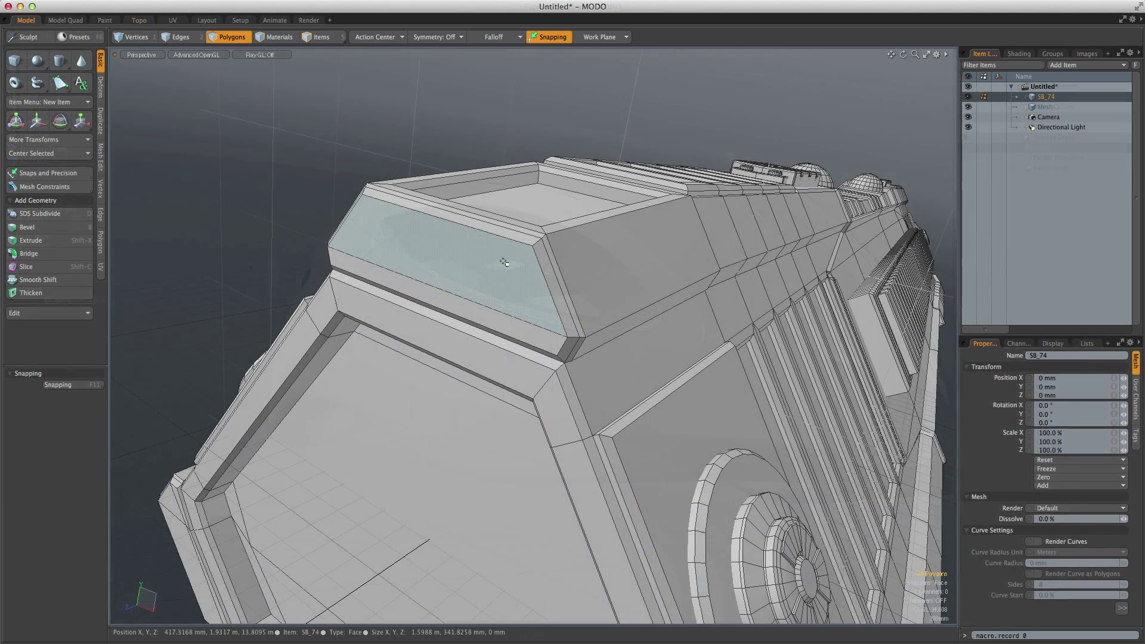
End the macro recording and apply repeated inset bevels to a hull-top face
click(510, 291)
key(Return)
click(587, 497)
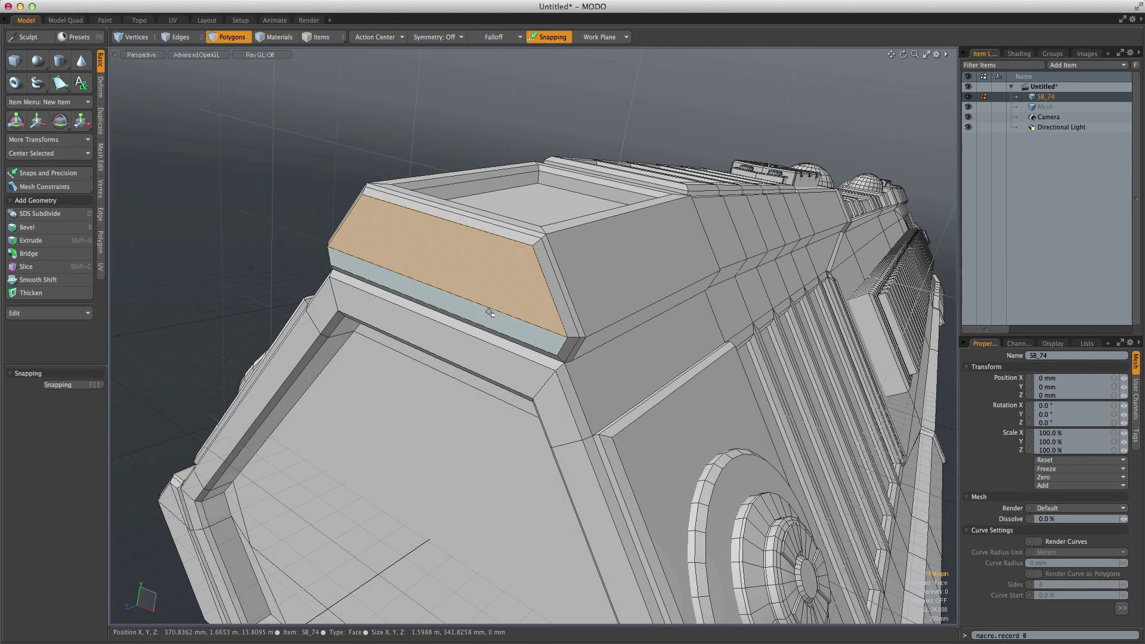
key(b)
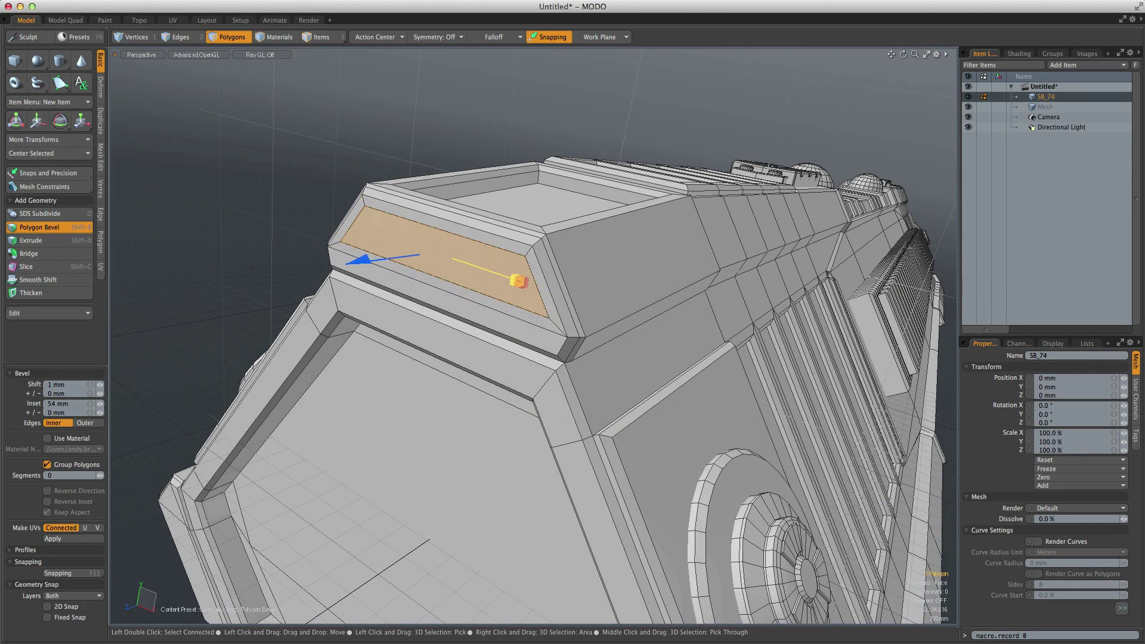
click(394, 263)
click(394, 245)
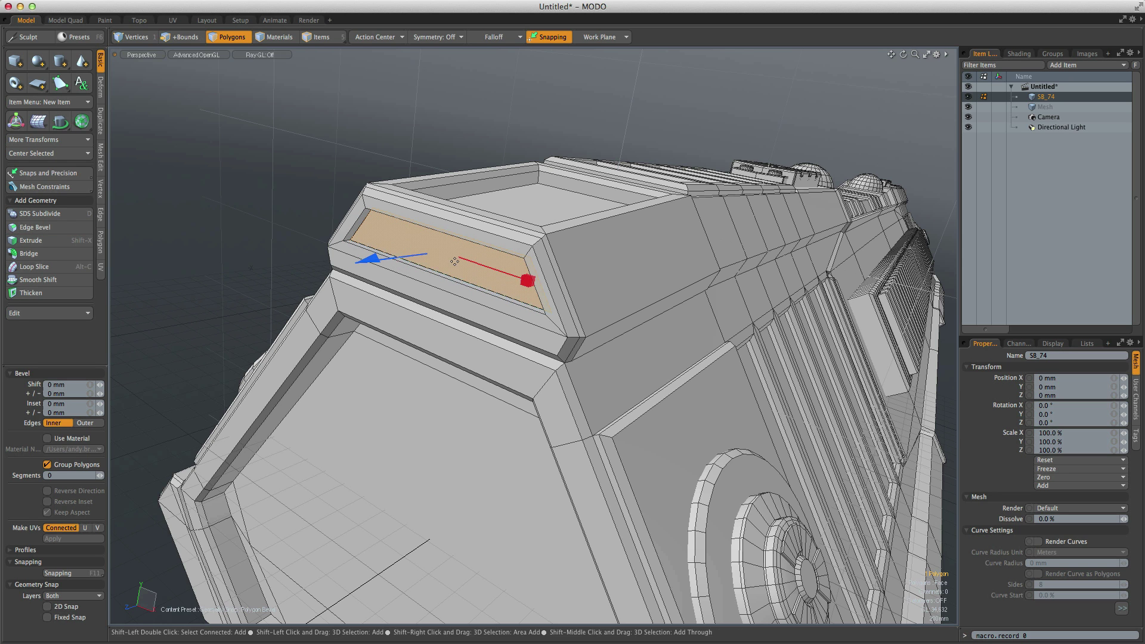
click(375, 263)
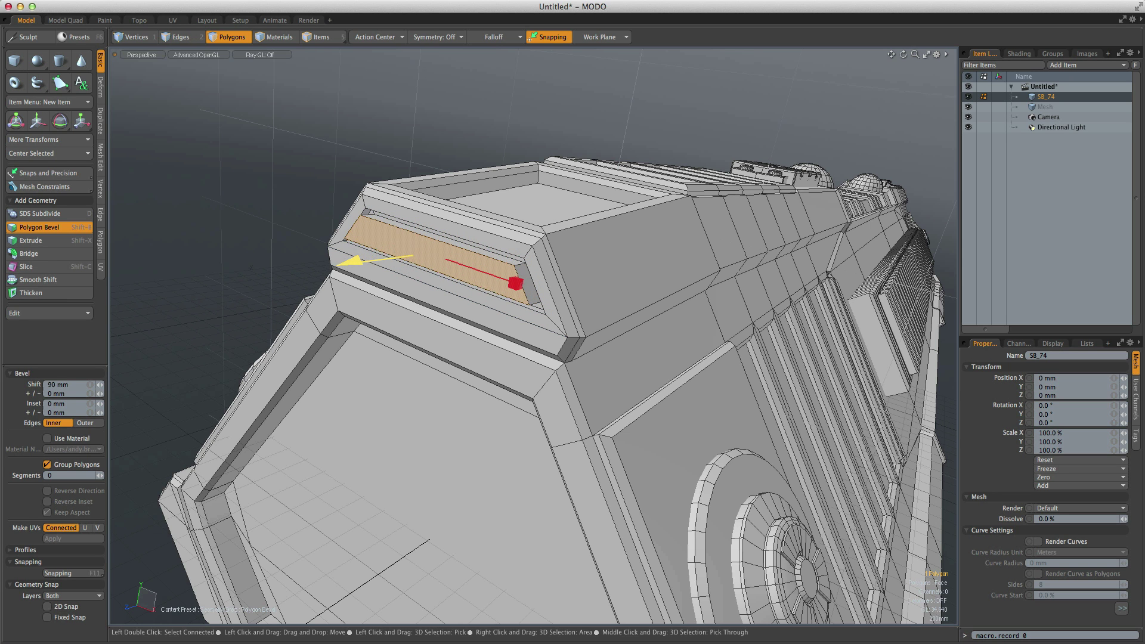
click(353, 267)
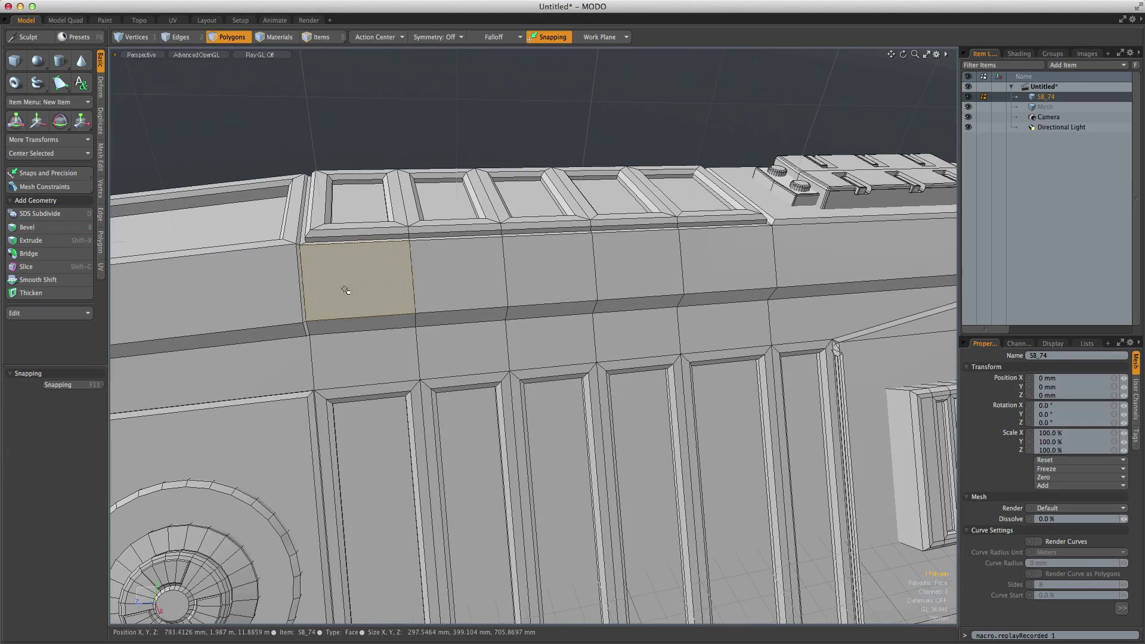
Replay the recorded bevel macro on three panel polygons
key(m)
click(549, 268)
key(m)
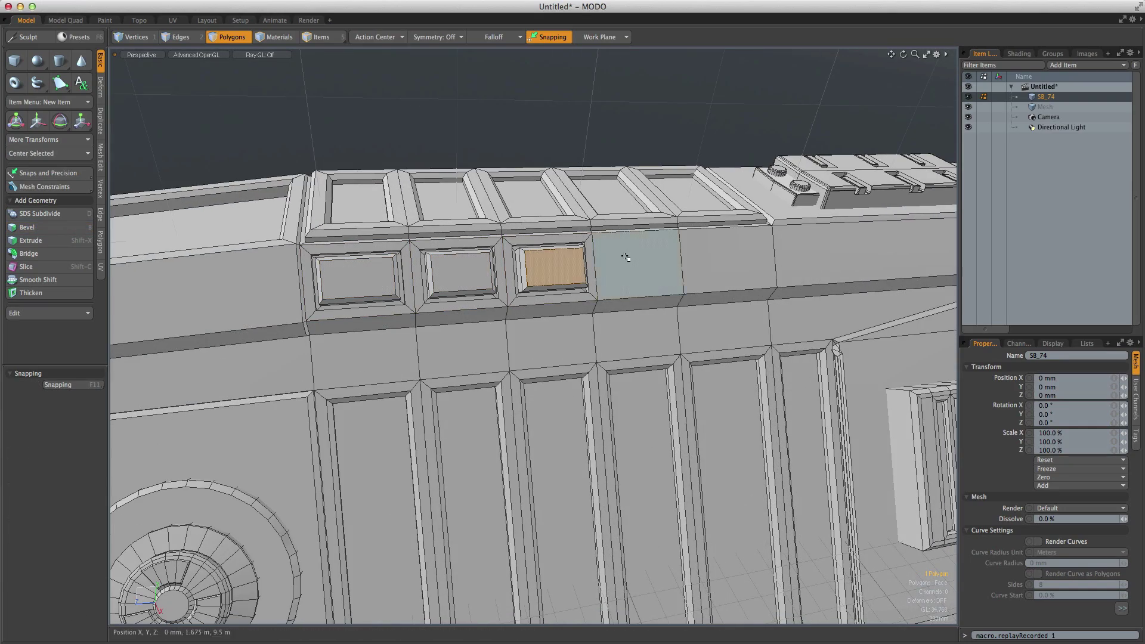
click(629, 259)
key(m)
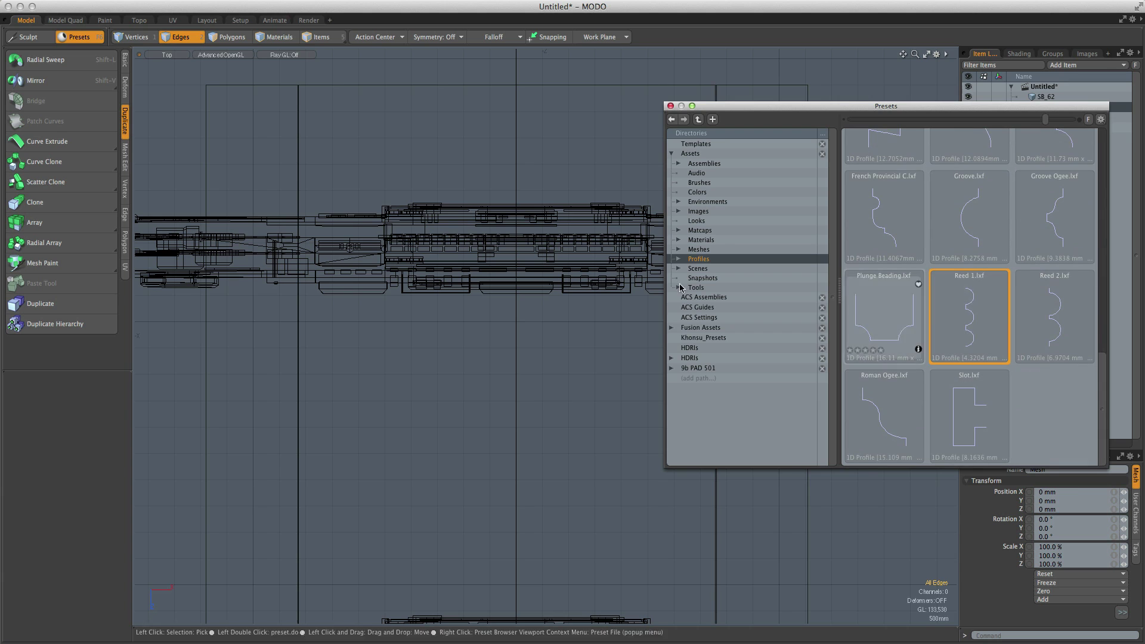
Extrude the tubes along a new three-point Curve Extrude path
click(47, 142)
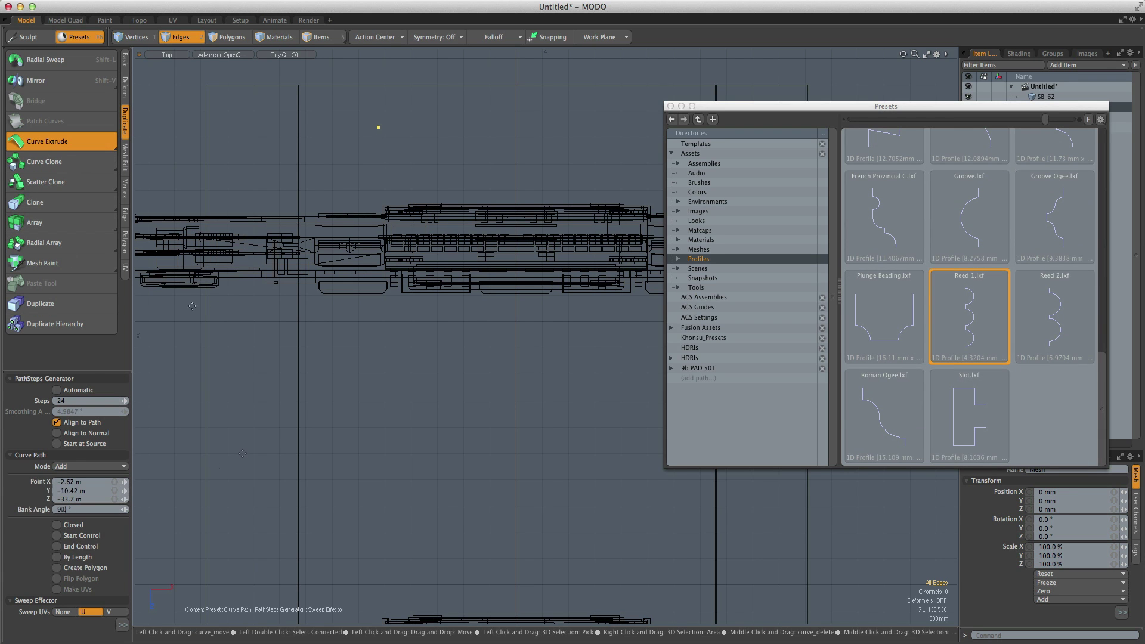
click(337, 223)
click(389, 329)
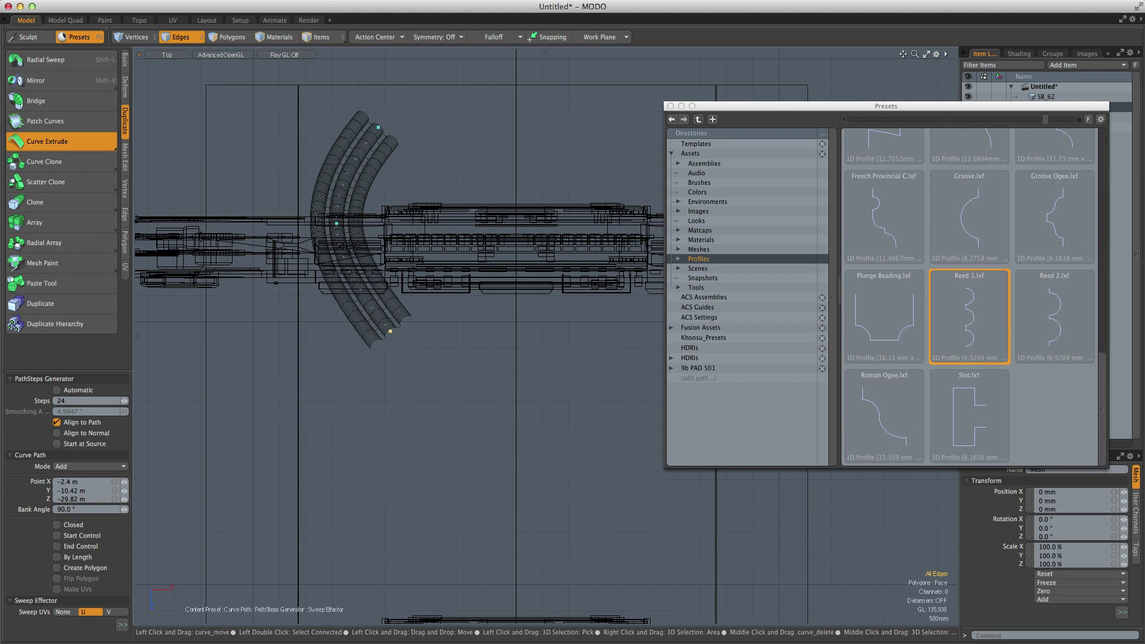
click(405, 430)
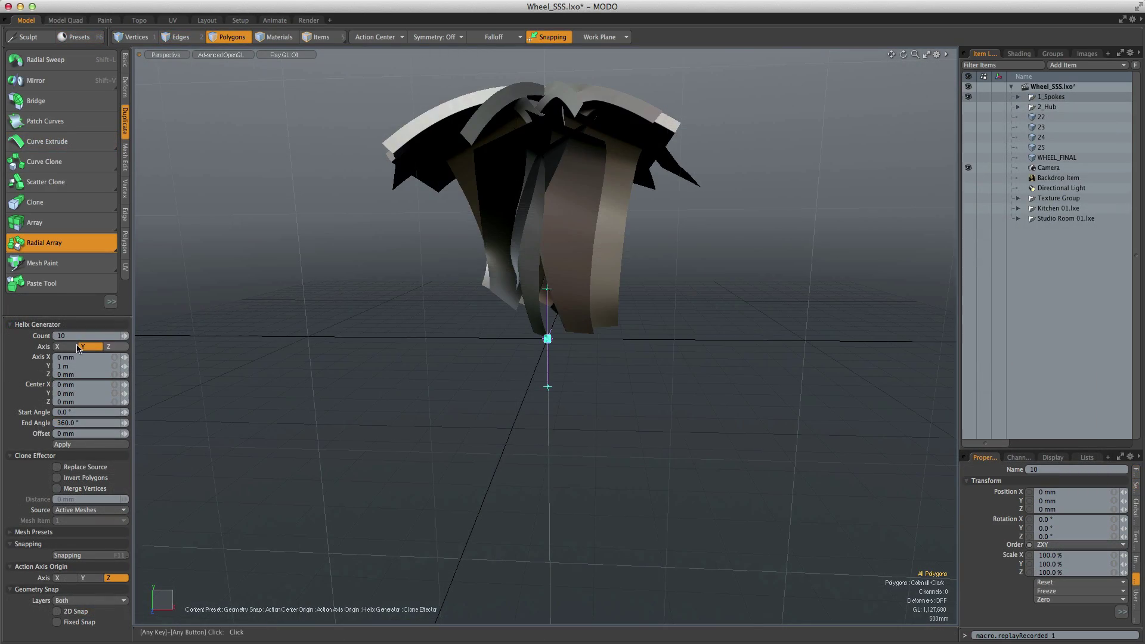
Set the radial array Count to 10, then 5, and slide a painted bolt along the panel
text(10)
key(Return)
text(5)
key(Return)
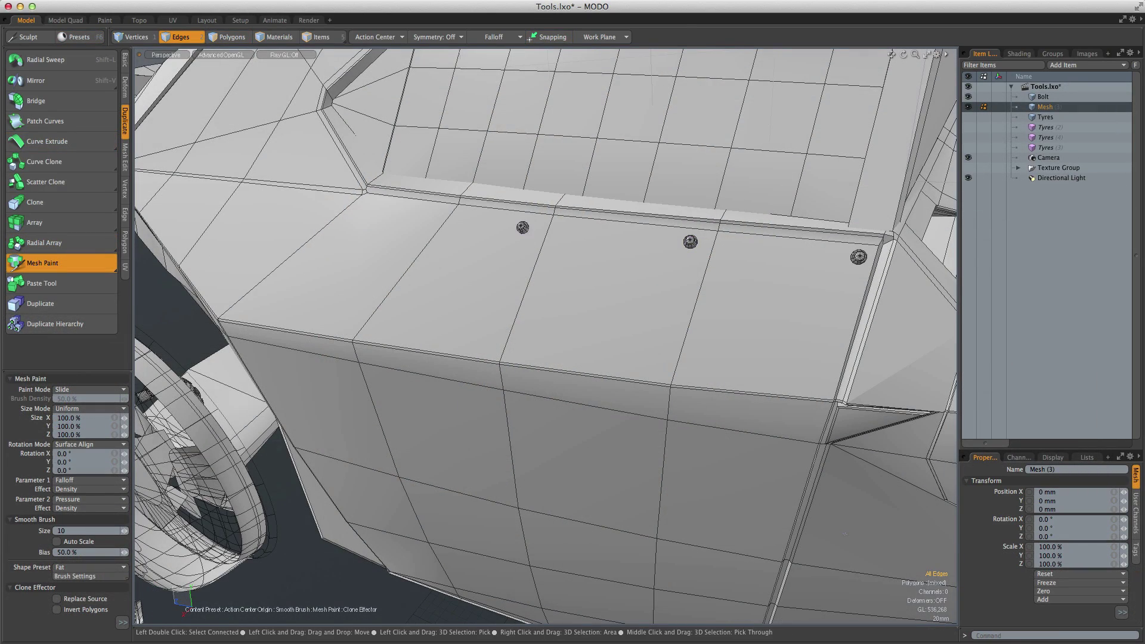
drag(522, 227, 533, 222)
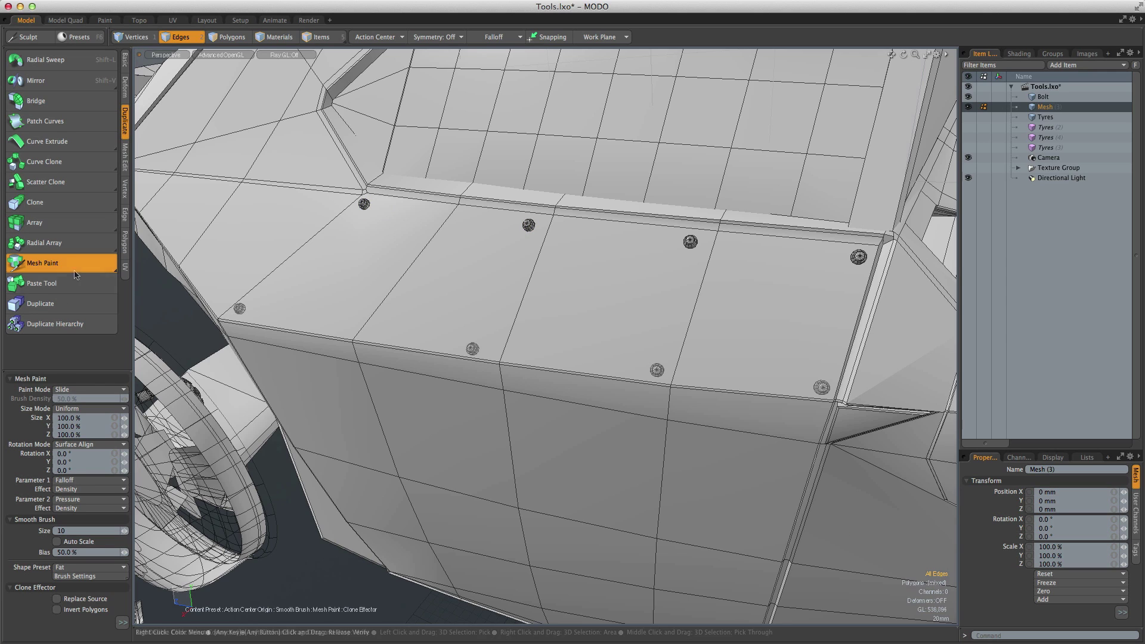
click(77, 274)
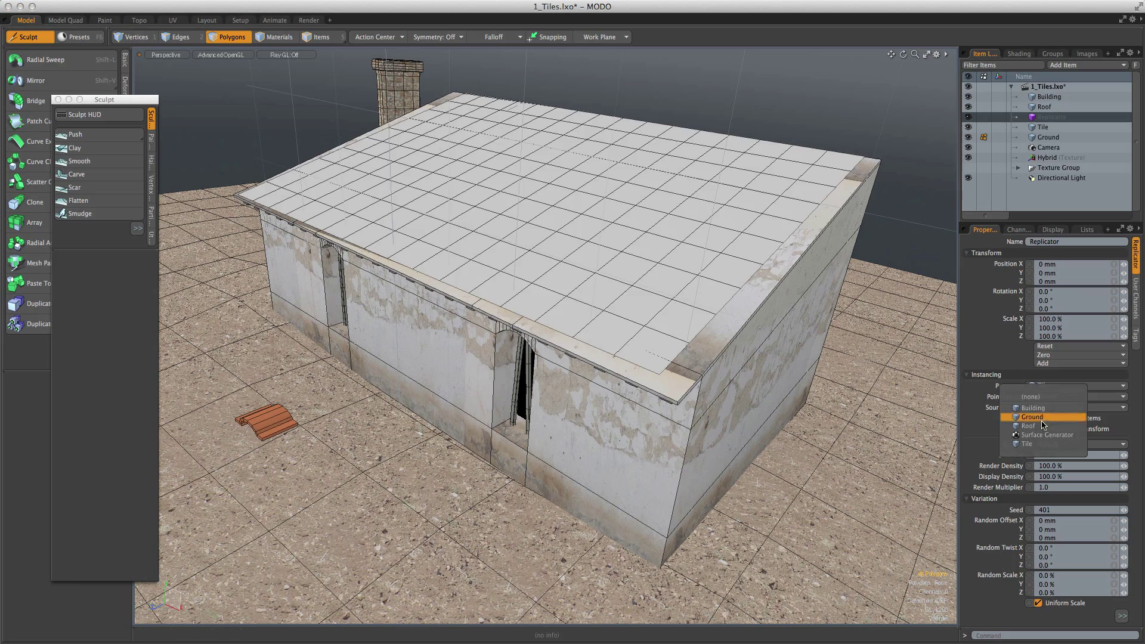
Set the tiles' Replicator source to Roof and rotate the Tile -10° on X
click(1043, 426)
click(1043, 127)
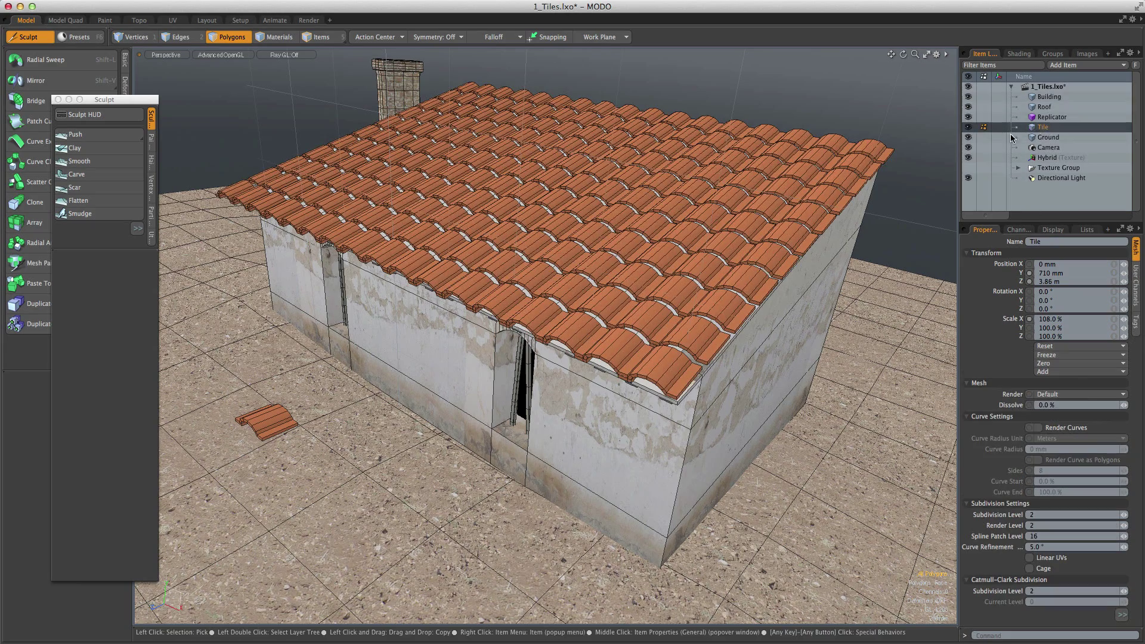
key(y)
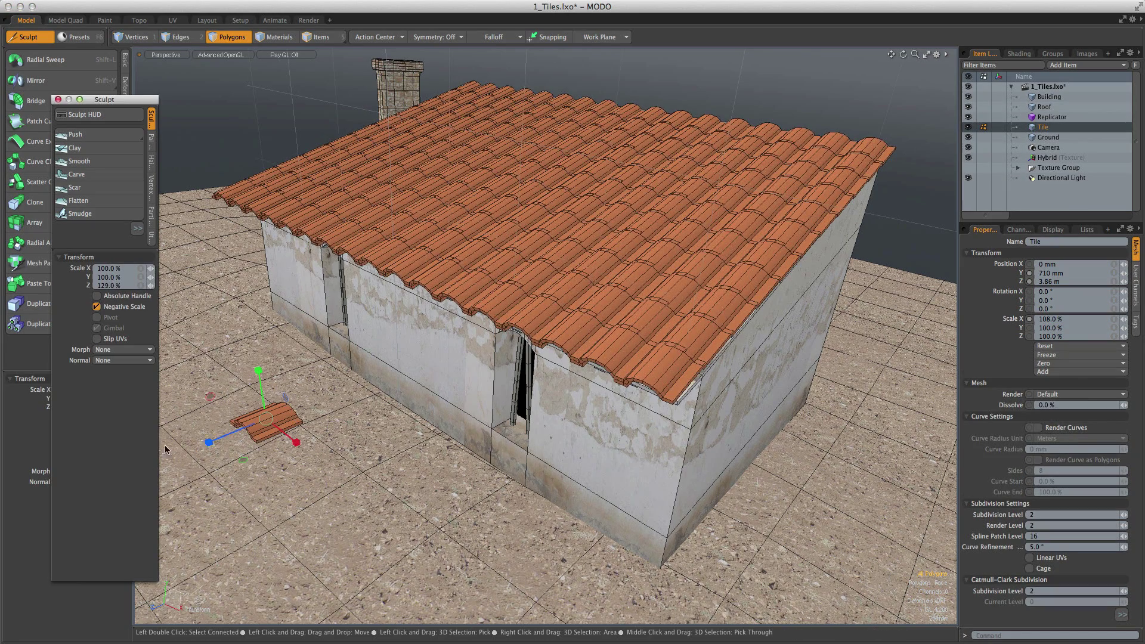
key(e)
drag(208, 419, 212, 411)
key(space)
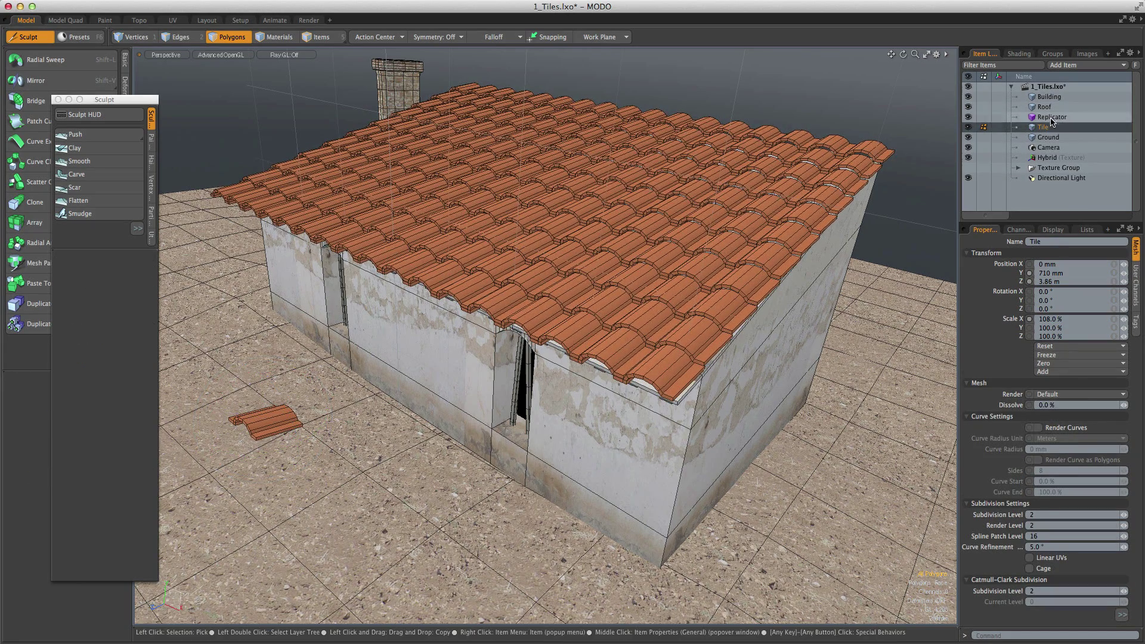
Give the grass Surface Generator 500 mm average spacing and Weight map density
click(1051, 117)
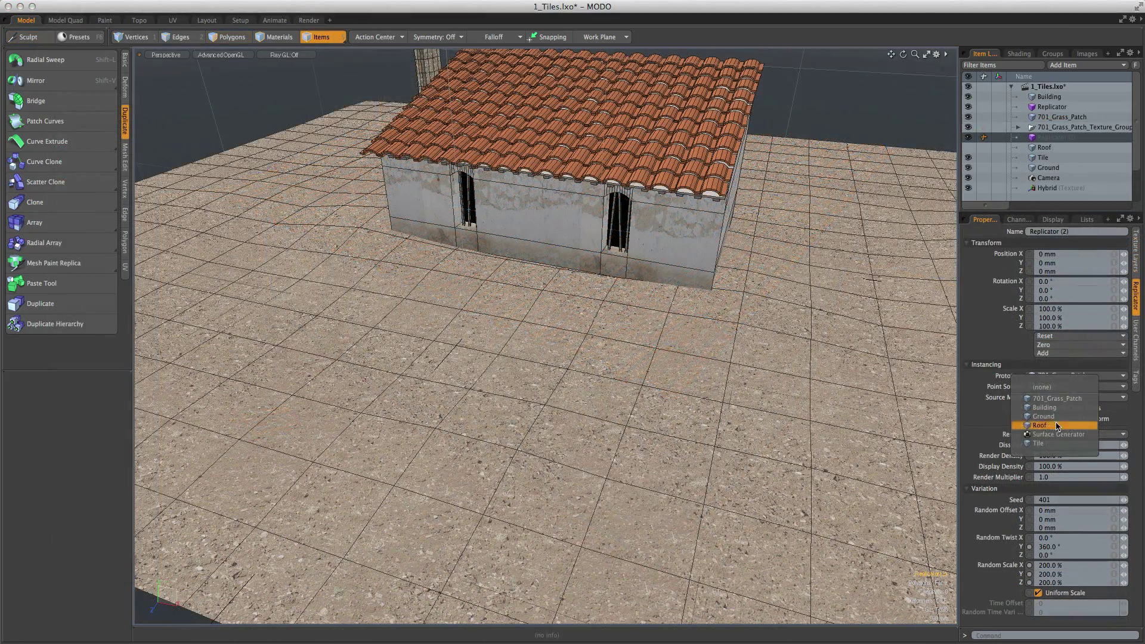
click(1055, 438)
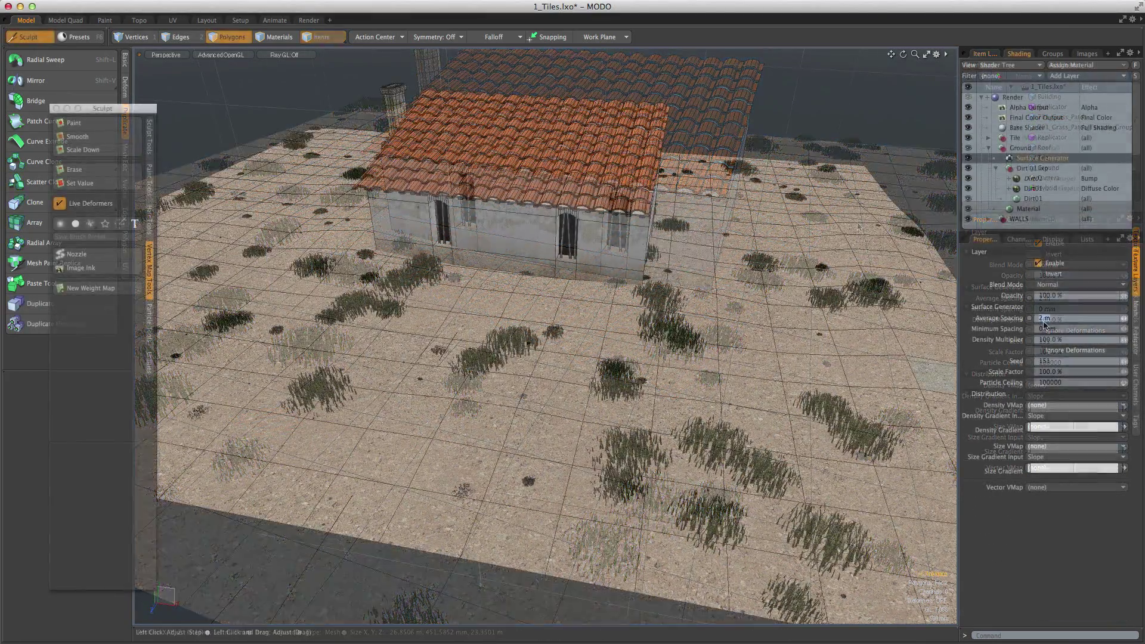
text(5)
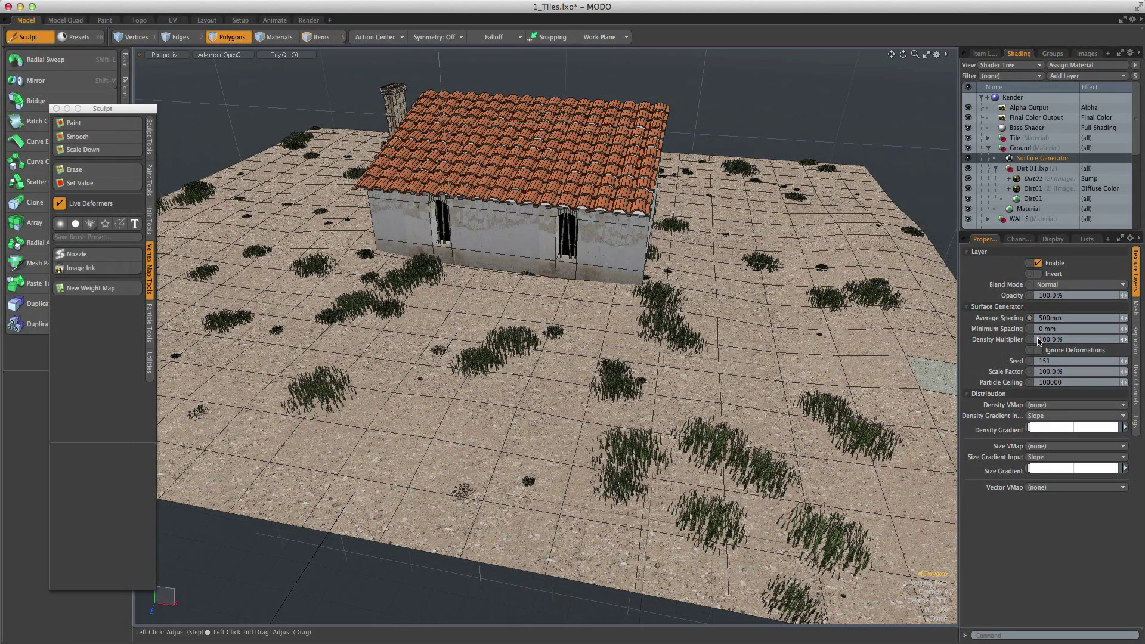
text(00 mm)
key(Return)
click(1041, 420)
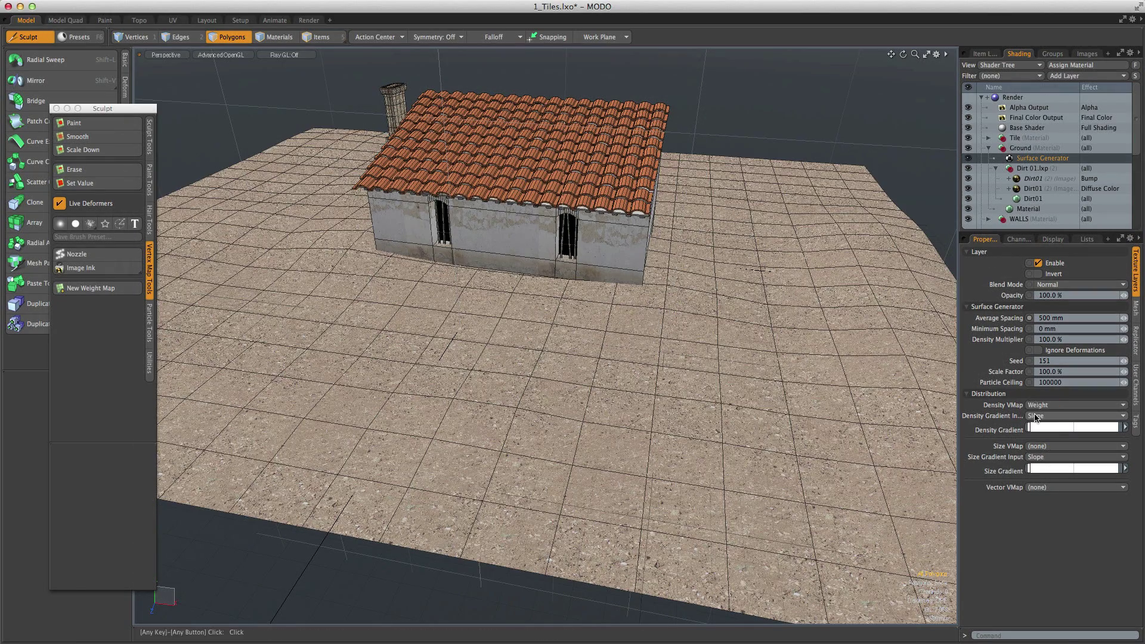
click(985, 53)
click(1048, 168)
click(74, 123)
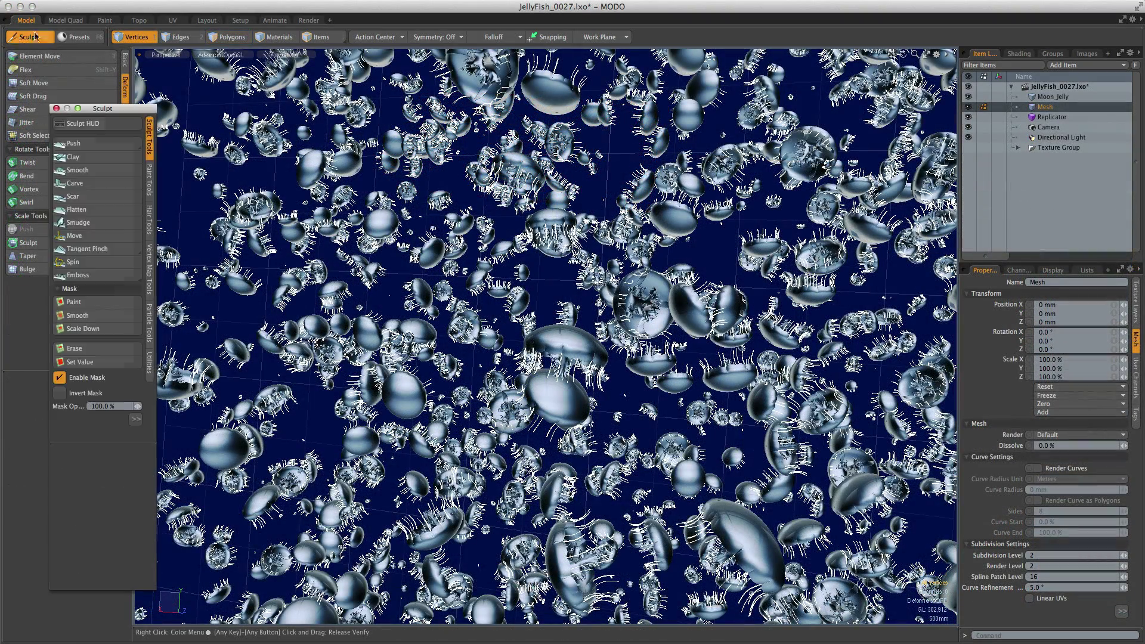
Choose the Spin particle tool and rotate one jellyfish 20° with the transform gizmo
click(148, 322)
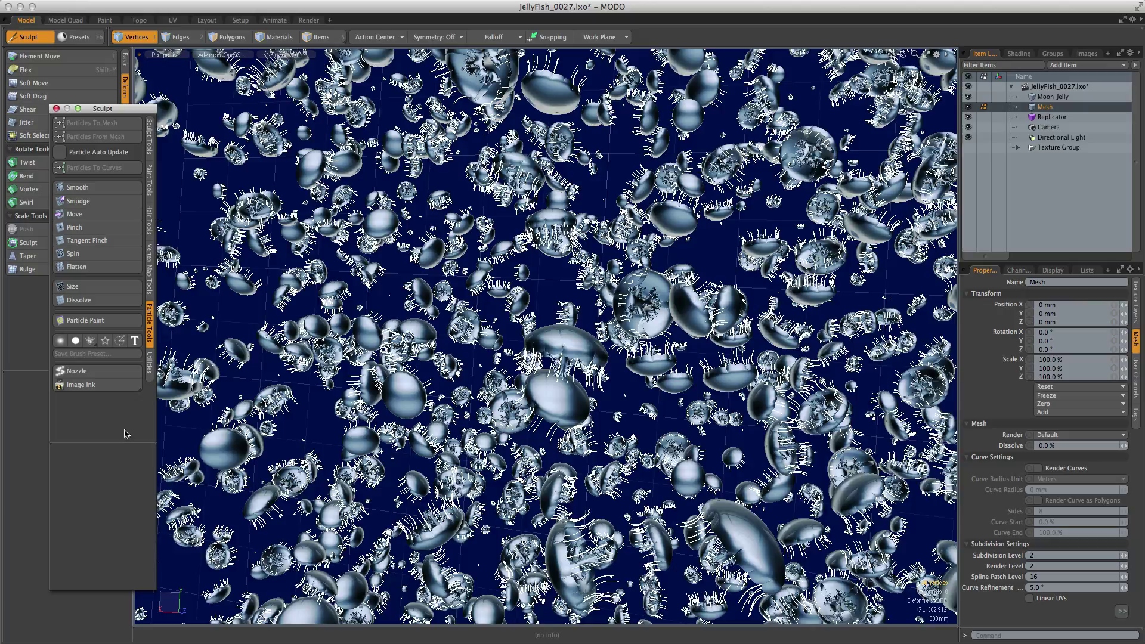
click(72, 254)
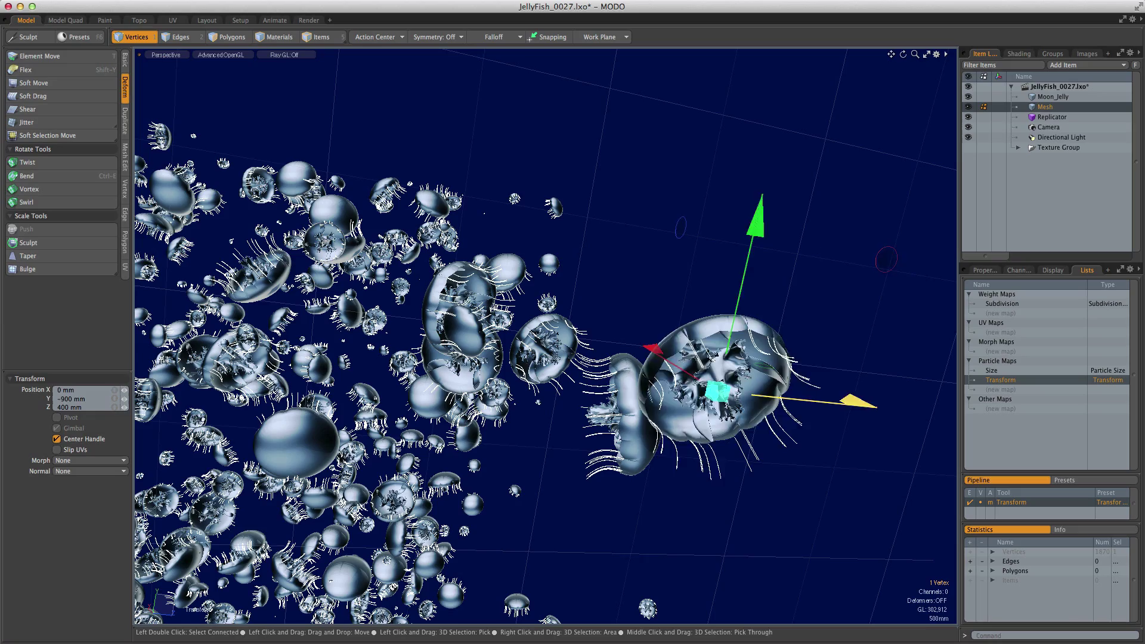
key(e)
drag(916, 275, 785, 609)
Orbit beneath the solar dish, open an F8 Preview render, then navigate over the refinery
key(space)
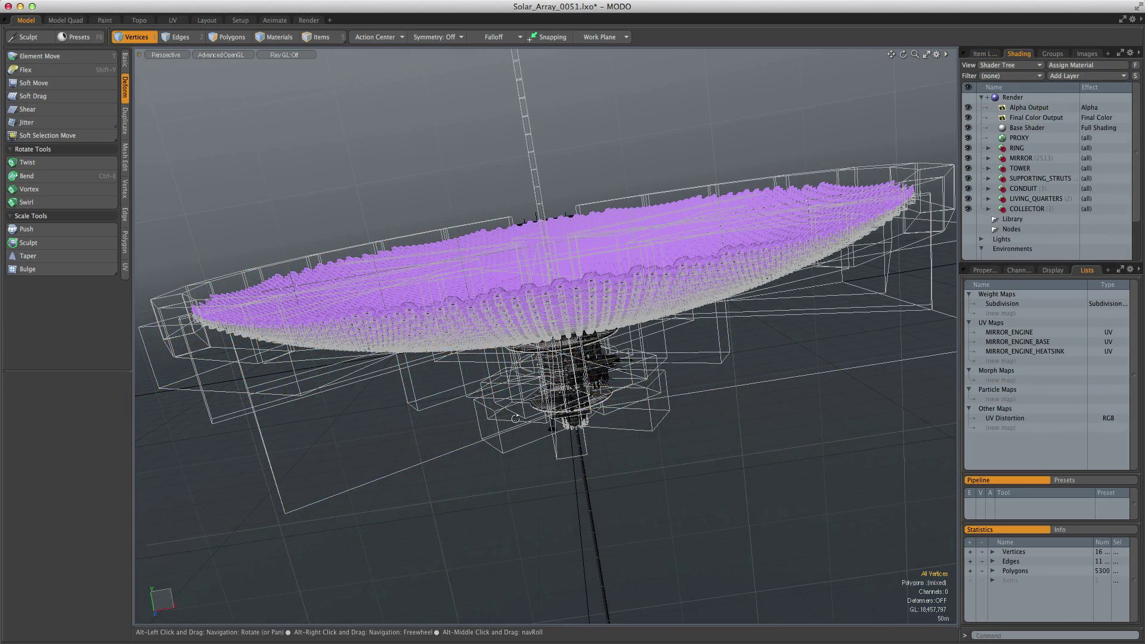
alt+drag(515, 418, 614, 625)
key(F8)
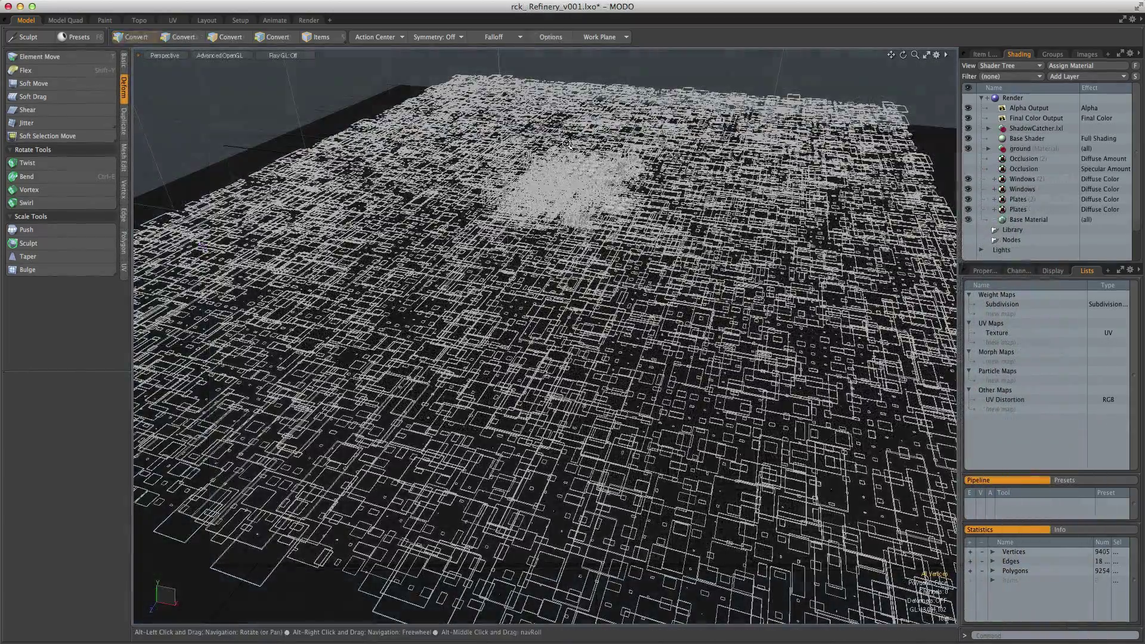
ctrl+alt+drag(602, 163, 552, 284)
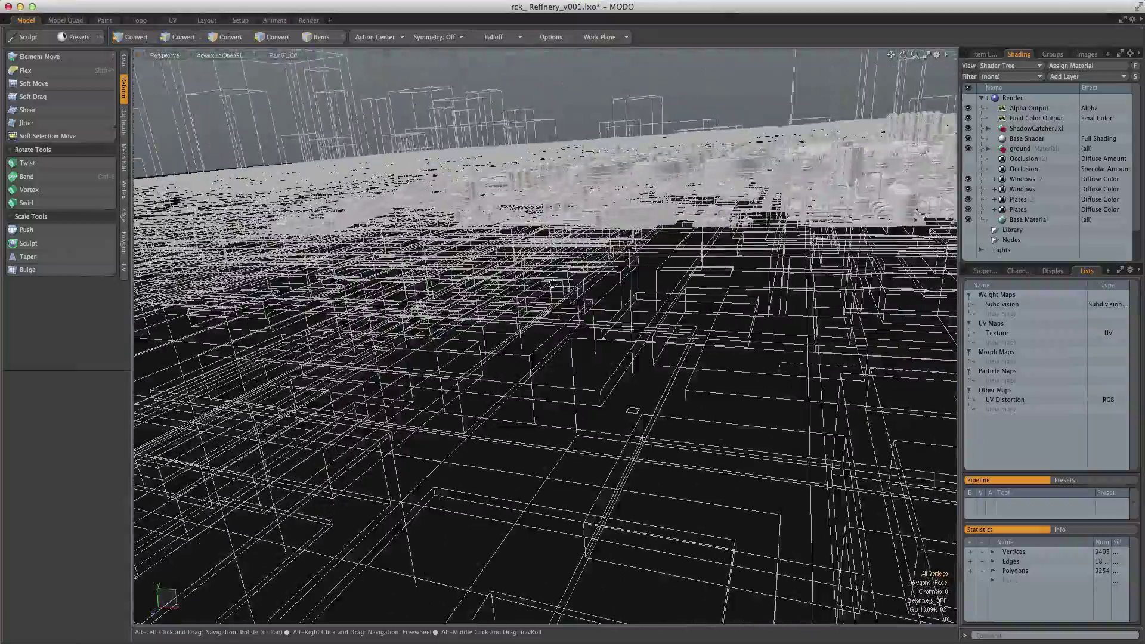